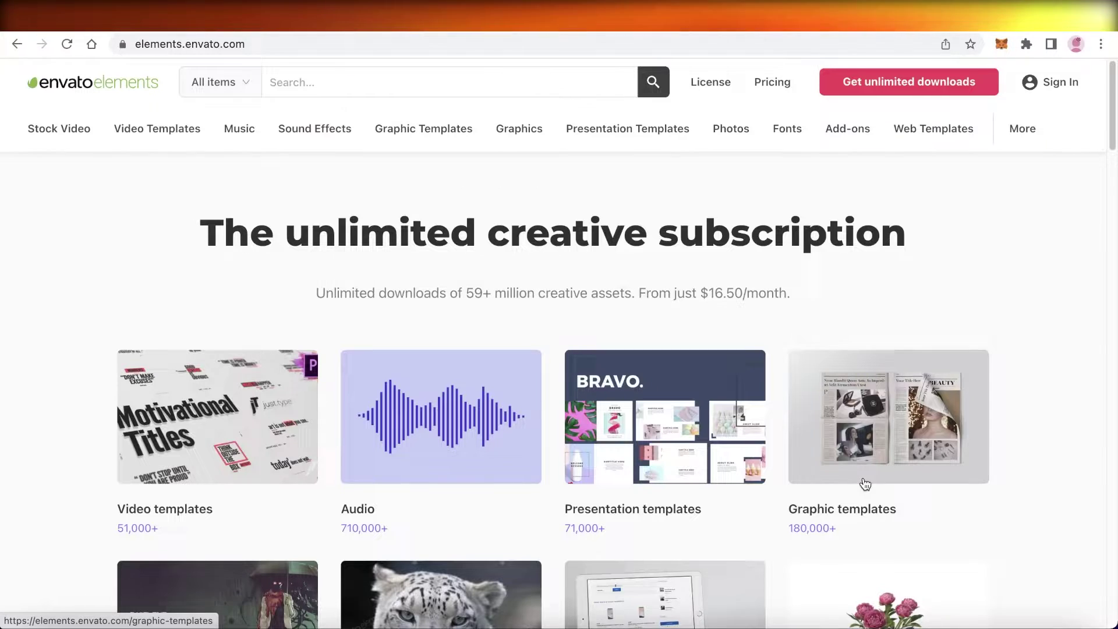
pyautogui.scroll(-3, 865, 484)
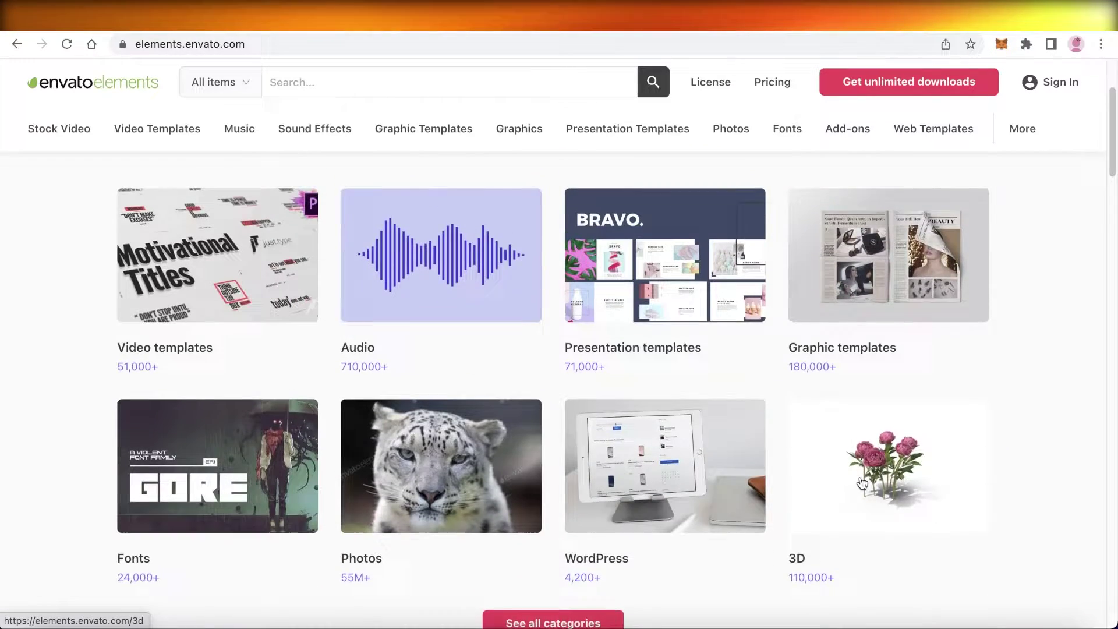
pyautogui.scroll(3, 862, 483)
pyautogui.scroll(-3, 861, 484)
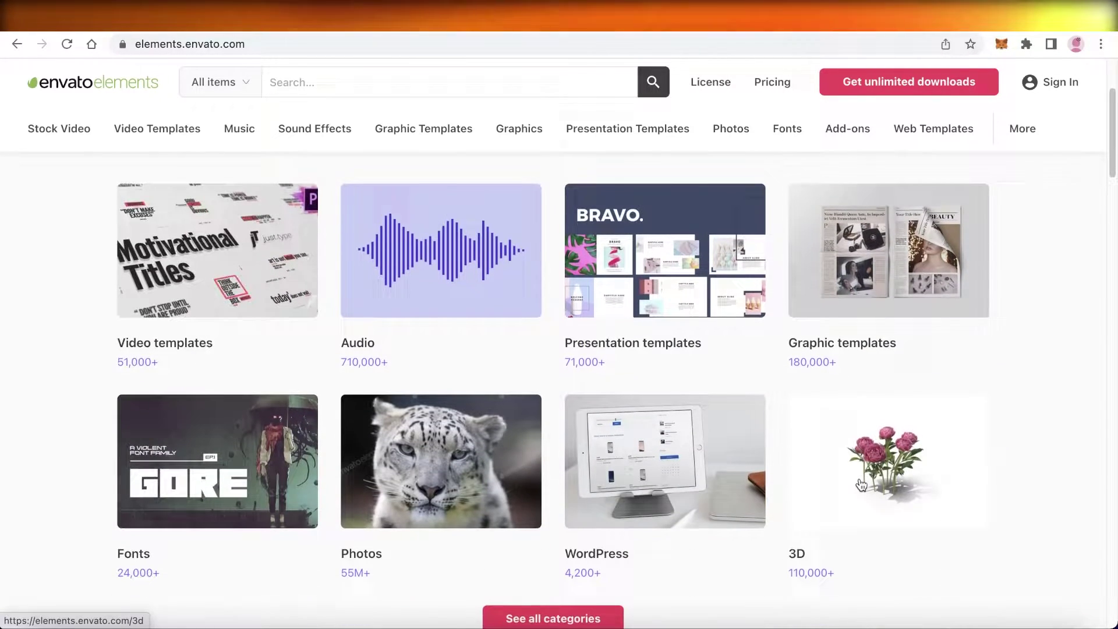
pyautogui.scroll(3, 861, 485)
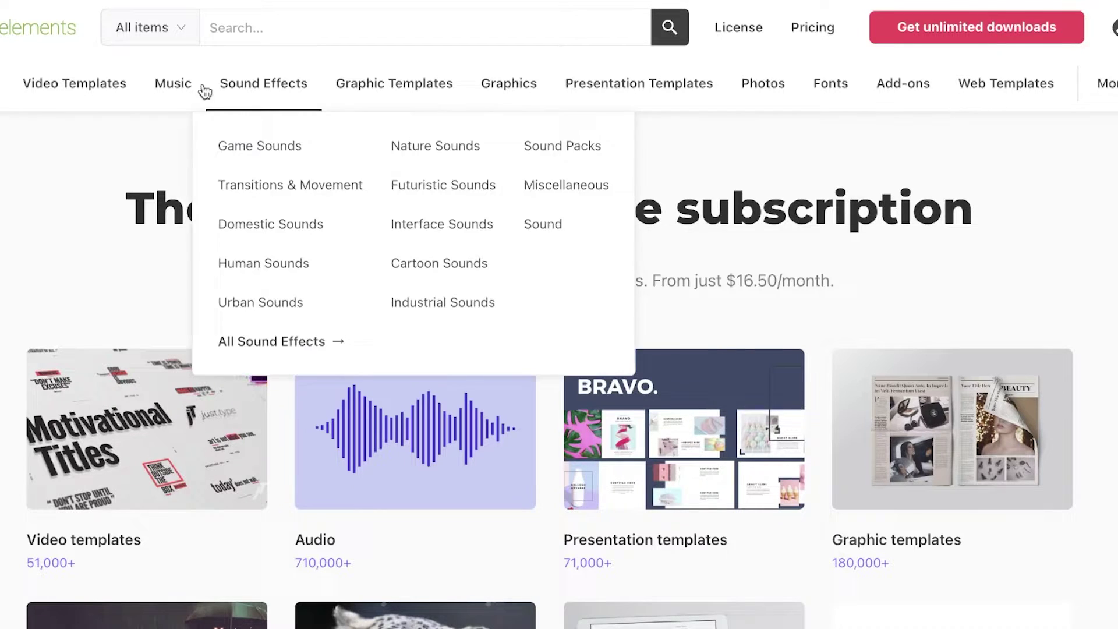
pyautogui.moveTo(156, 128)
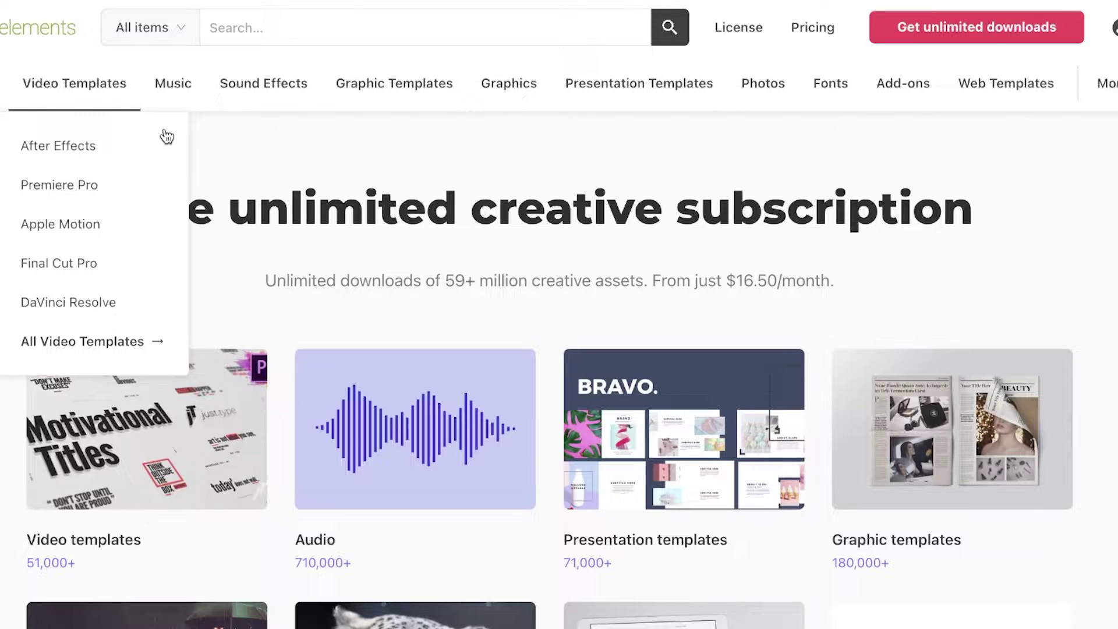
pyautogui.scroll(-3, 245, 132)
pyautogui.scroll(3, 305, 130)
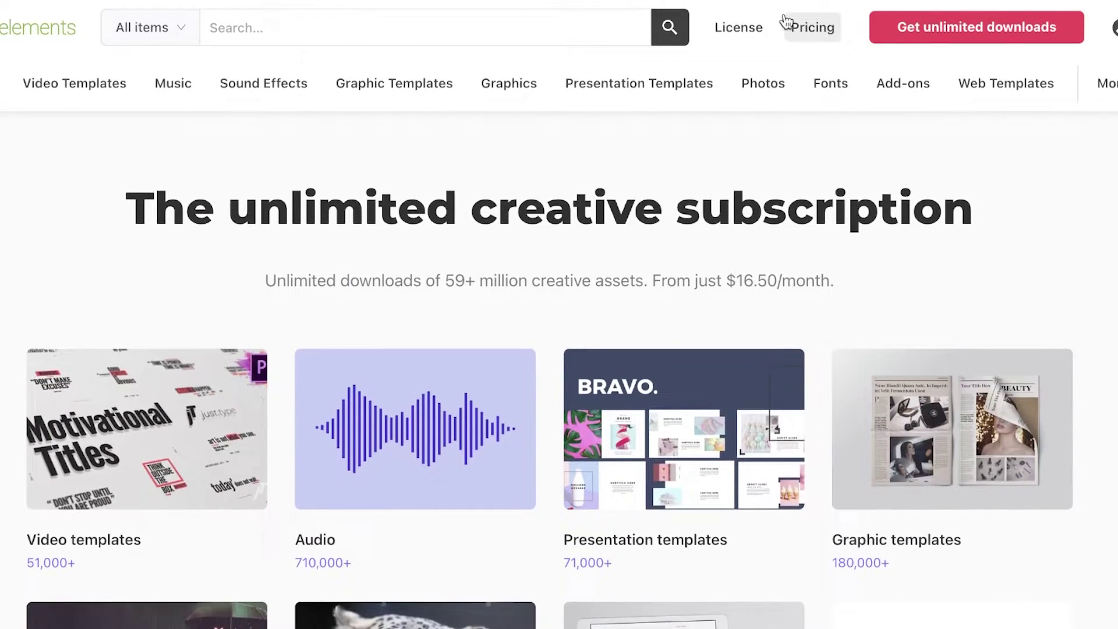
# - Check subscription pricing, then open the Jadusona - Baby Shop HTML Template from Web Templates
pyautogui.click(786, 21)
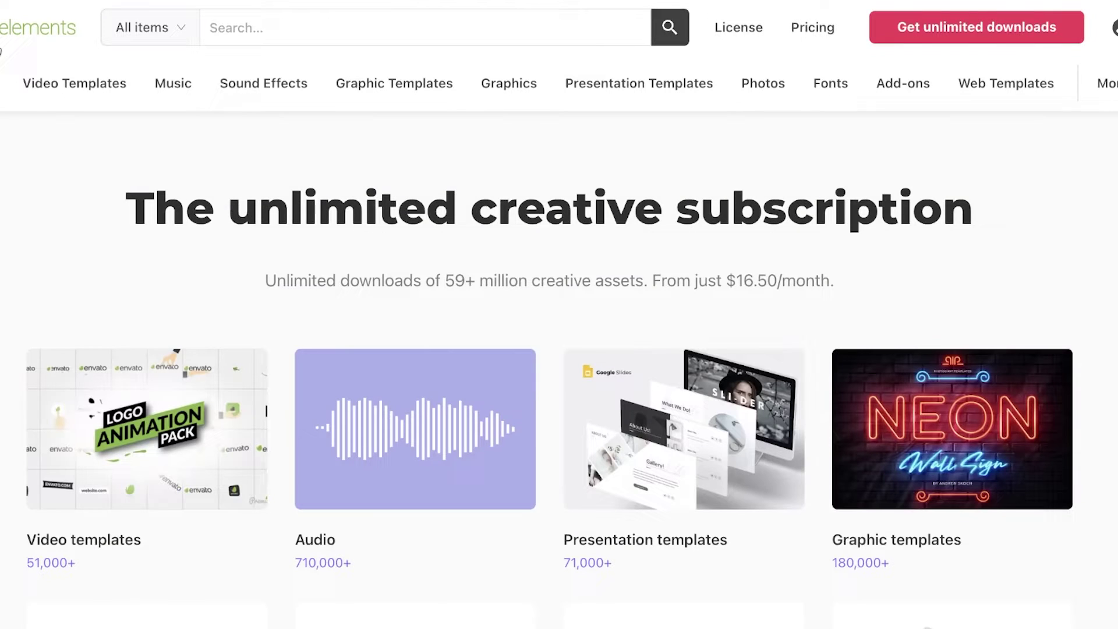
pyautogui.scroll(-4, 12, 67)
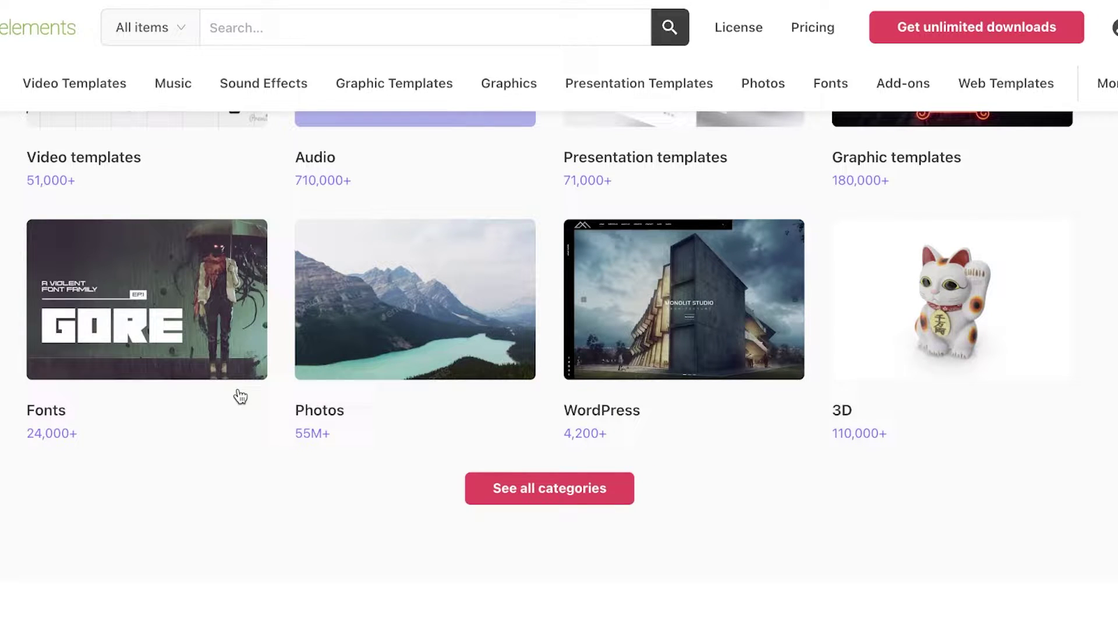
pyautogui.scroll(4, 462, 314)
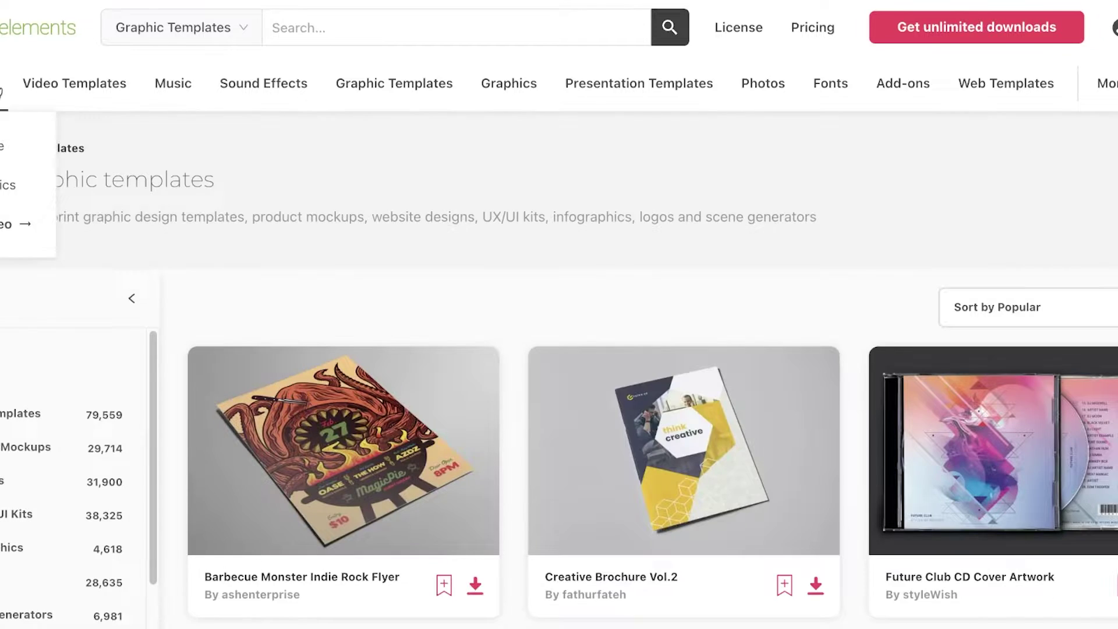
pyautogui.click(994, 88)
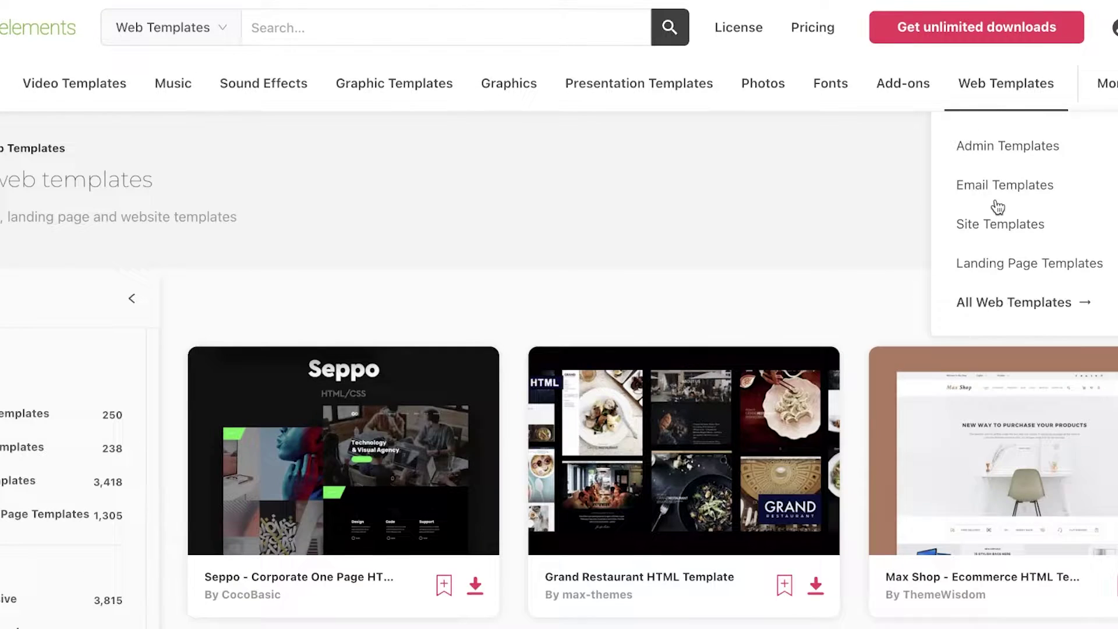
pyautogui.scroll(-2, 894, 207)
pyautogui.scroll(-2, 622, 374)
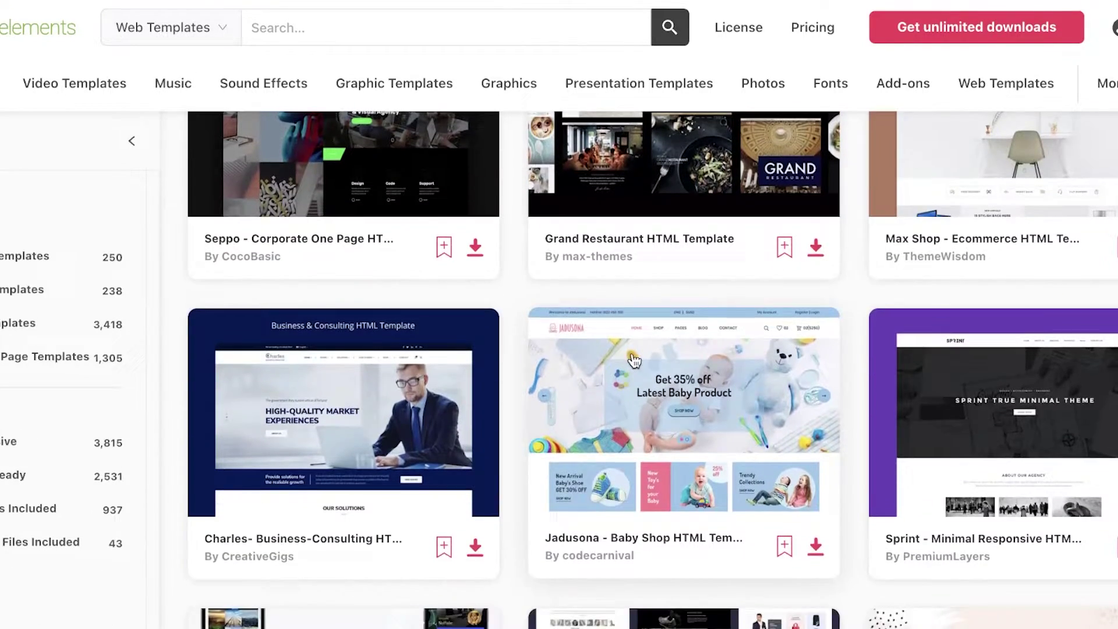
pyautogui.click(635, 361)
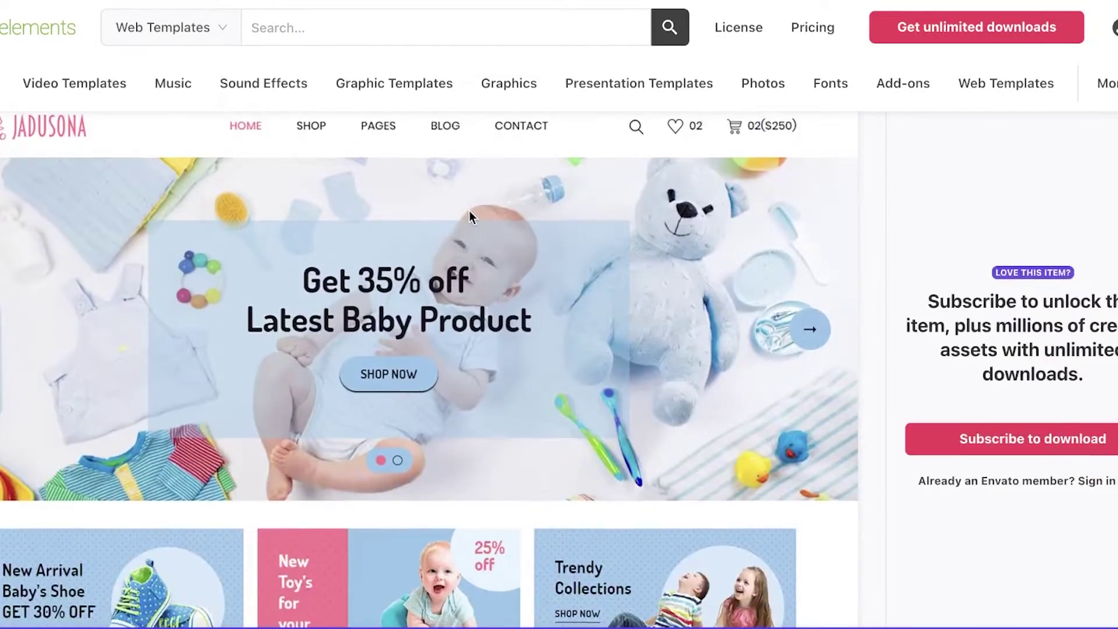
pyautogui.scroll(-5, 709, 262)
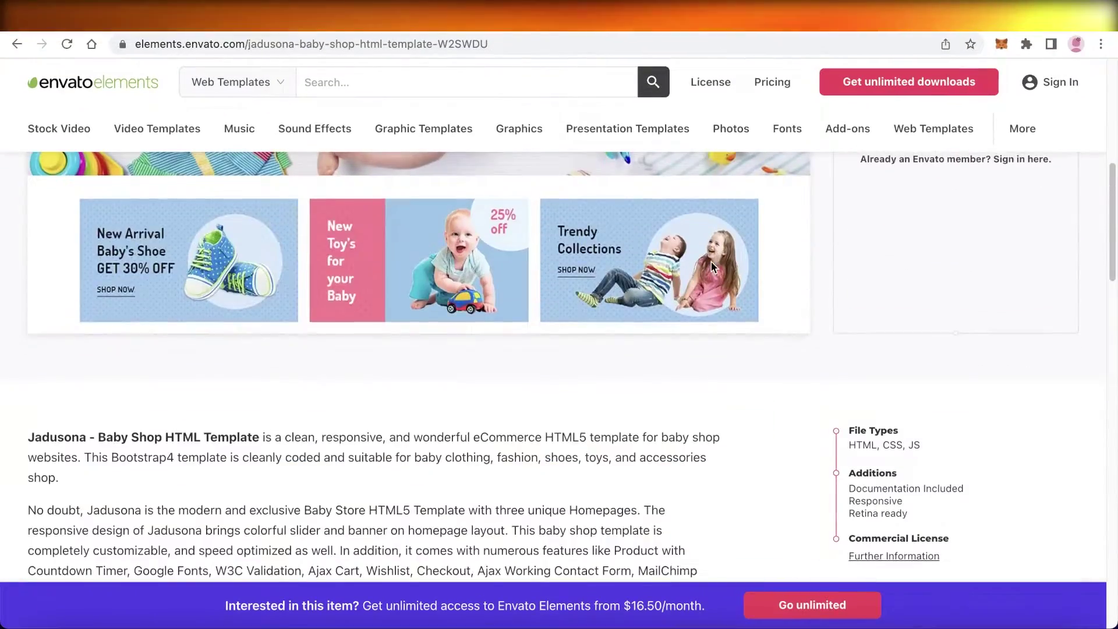
pyautogui.scroll(4, 712, 266)
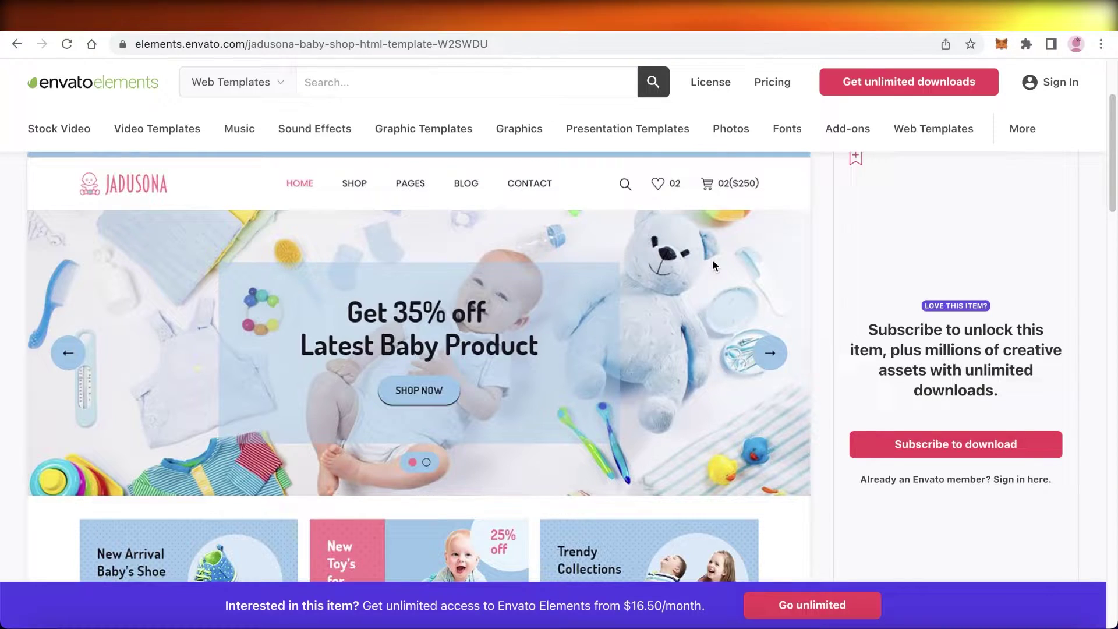
pyautogui.scroll(2, 712, 259)
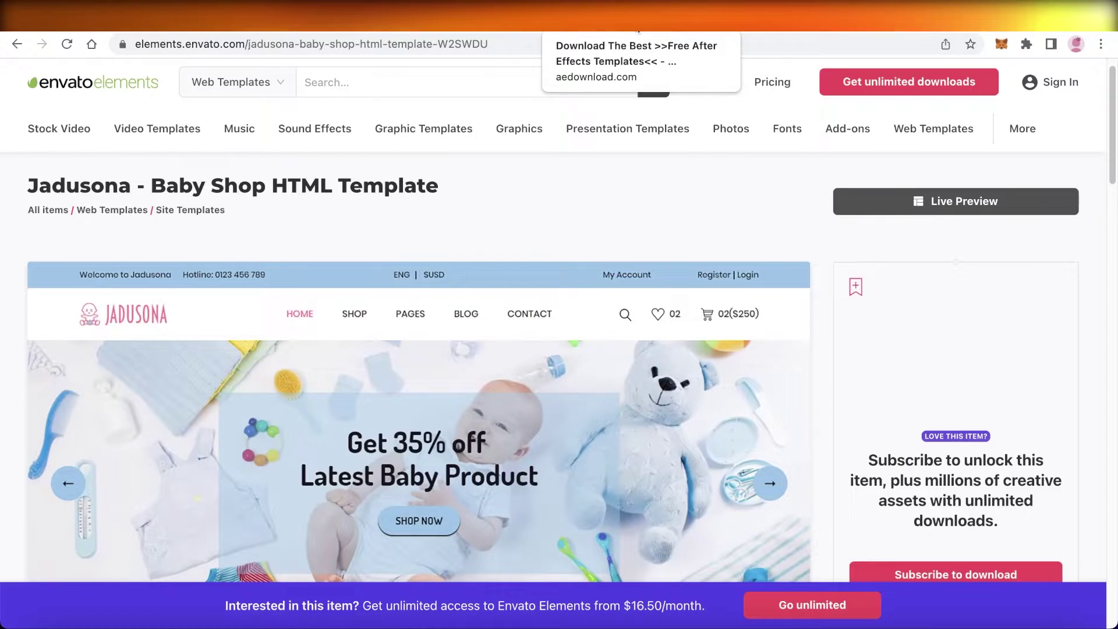
# - Select the full Jadusona - Baby Shop HTML Template page title
pyautogui.moveTo(26, 187)
pyautogui.mouseDown()
pyautogui.moveTo(103, 172)
pyautogui.moveTo(441, 191)
pyautogui.mouseUp()
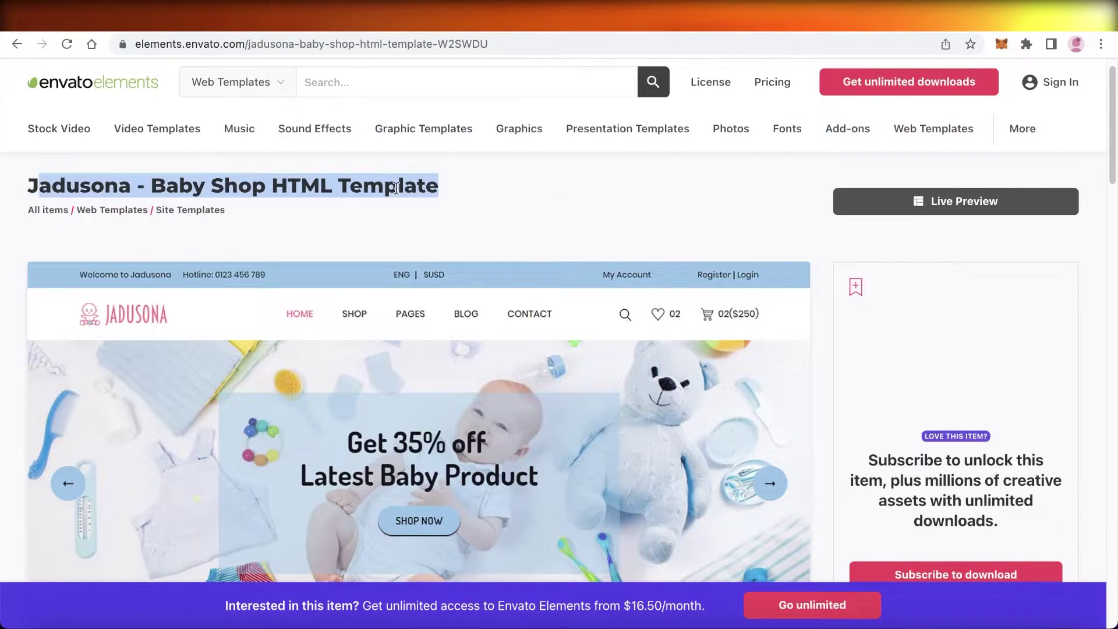
pyautogui.click(19, 200)
pyautogui.tripleClick(354, 185)
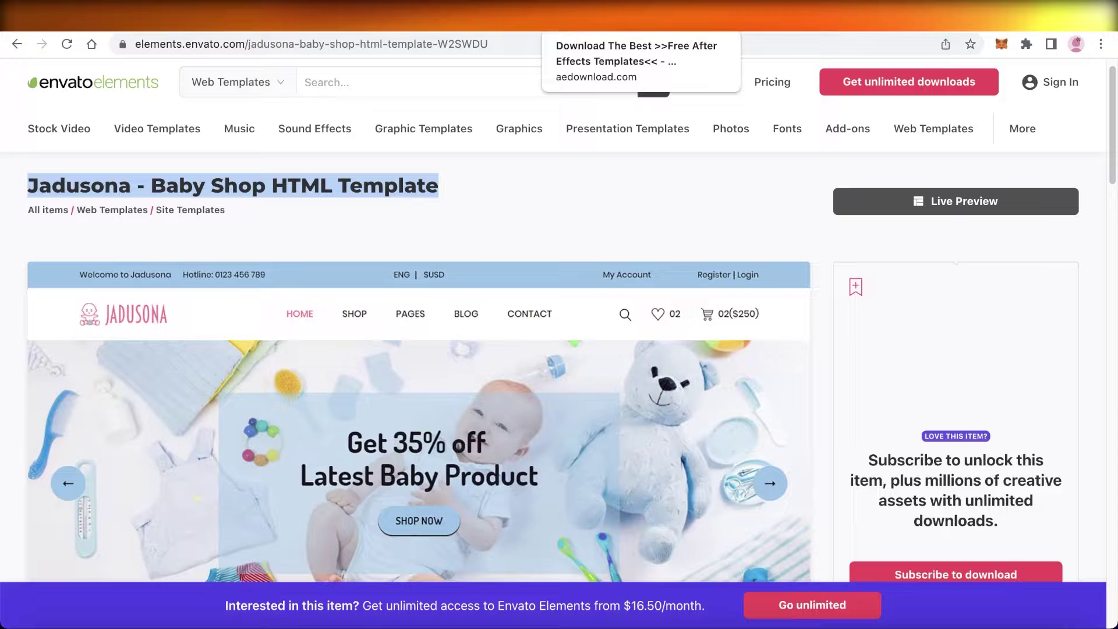
# - Switch to the aedownload.com tab to look up the Jadusona Baby Shop title
pyautogui.click(613, 15)
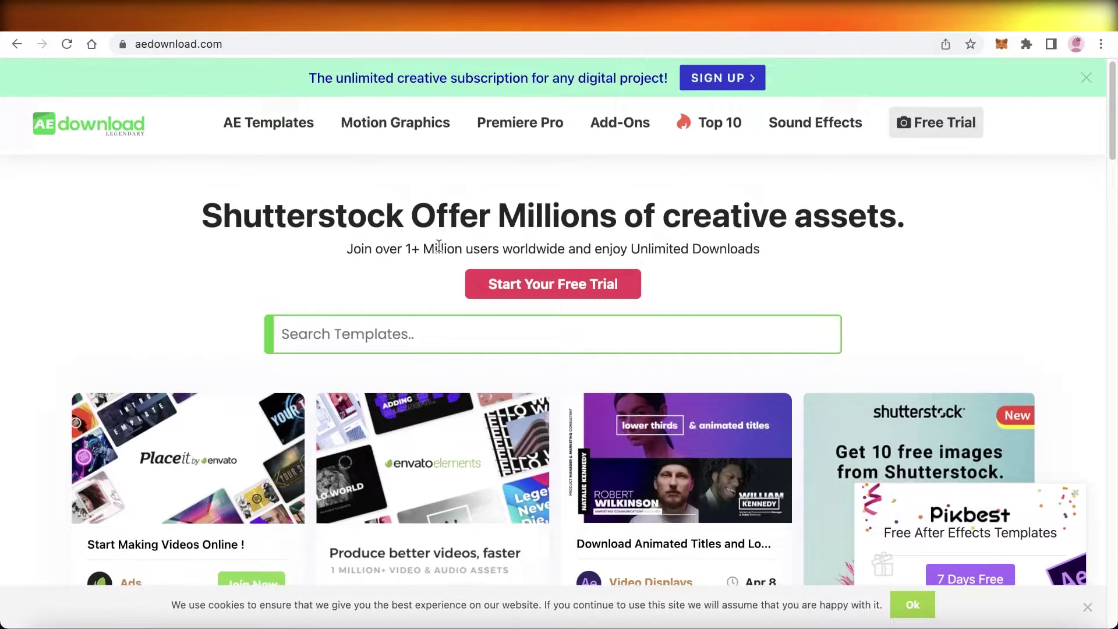
pyautogui.scroll(-1, 433, 205)
pyautogui.scroll(1, 426, 197)
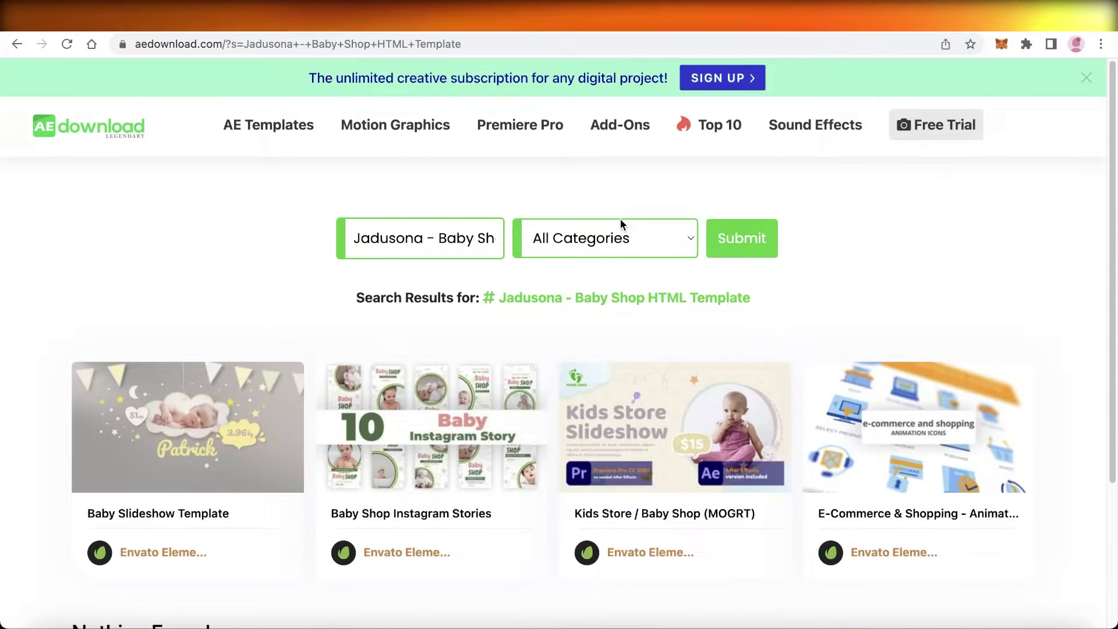
pyautogui.scroll(-3, 569, 244)
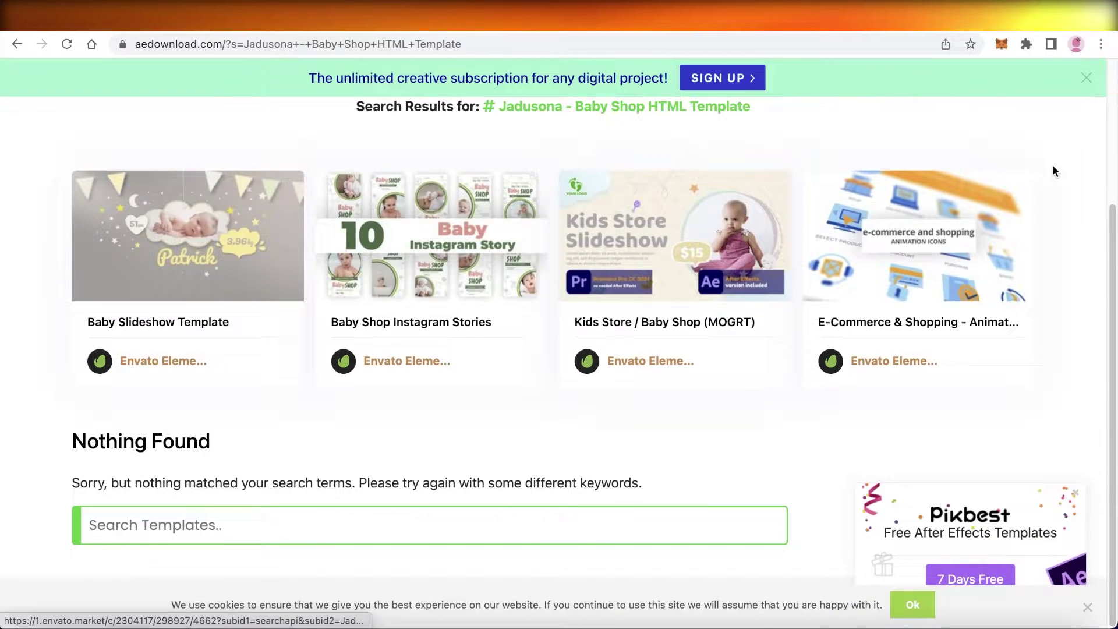
pyautogui.scroll(3, 593, 158)
pyautogui.moveTo(519, 129)
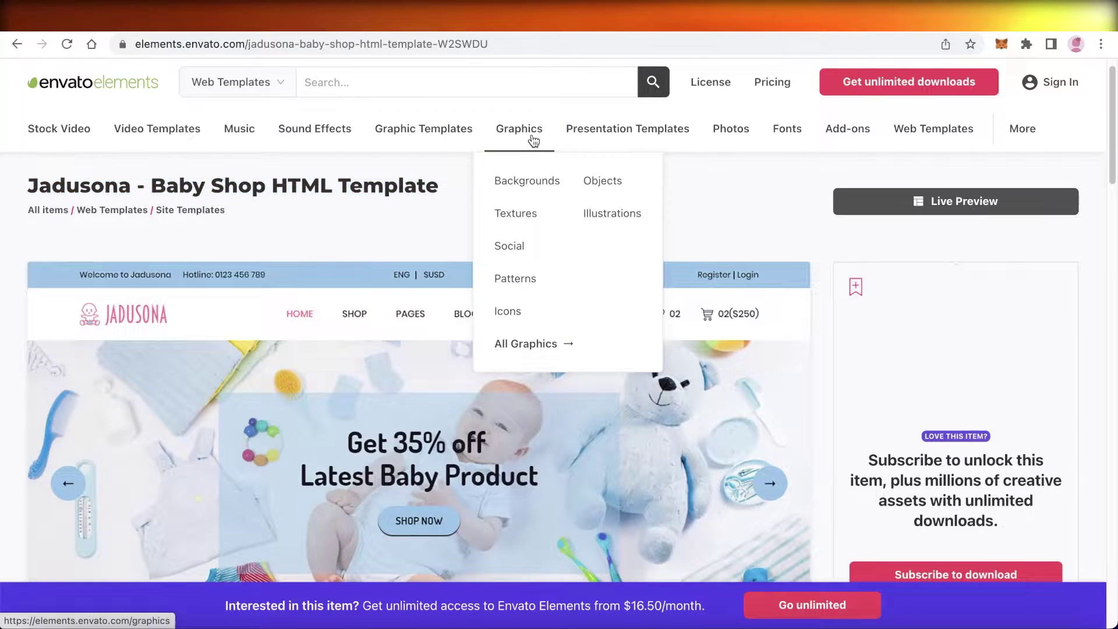
# - Open the Colorful Titles | DaVinci Resolve template via Graphics and Video Templates
pyautogui.click(532, 137)
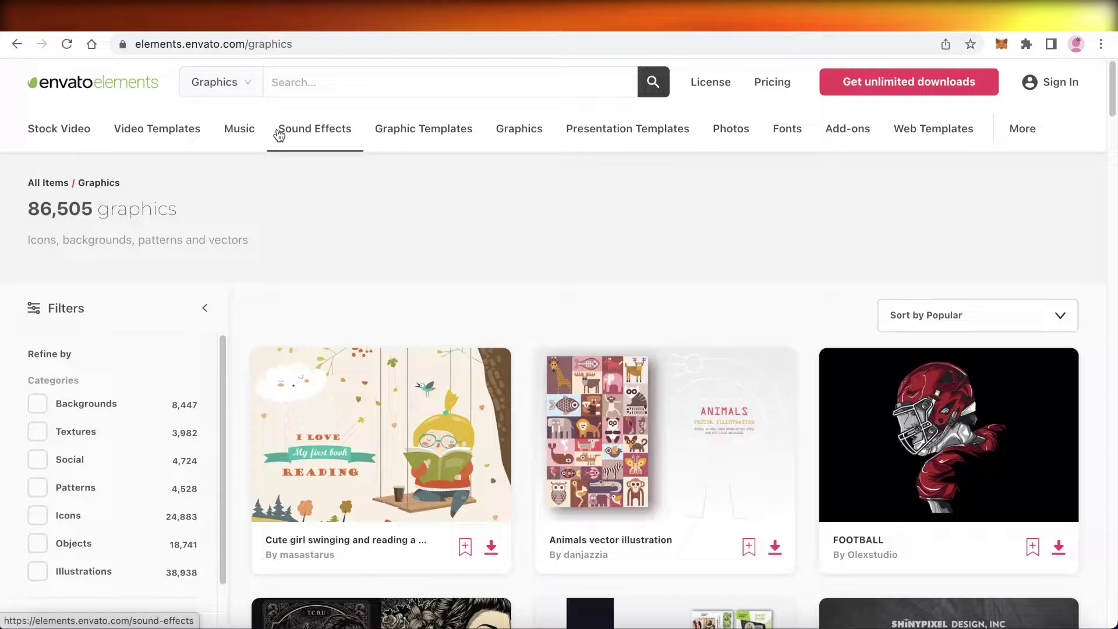
pyautogui.click(158, 129)
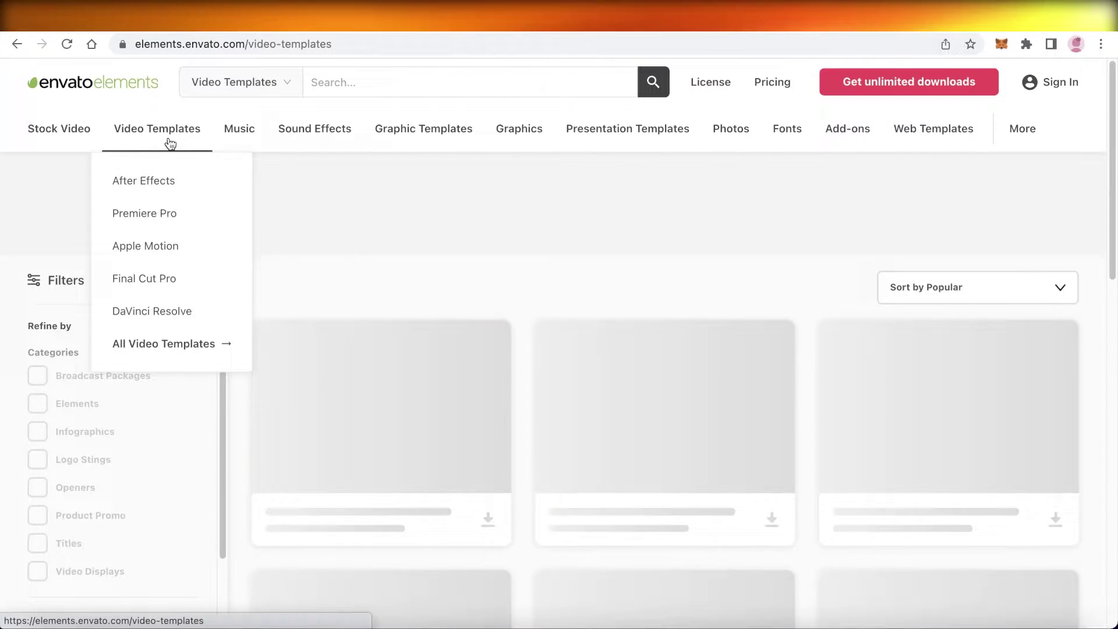
pyautogui.scroll(-2, 612, 376)
pyautogui.scroll(2, 952, 367)
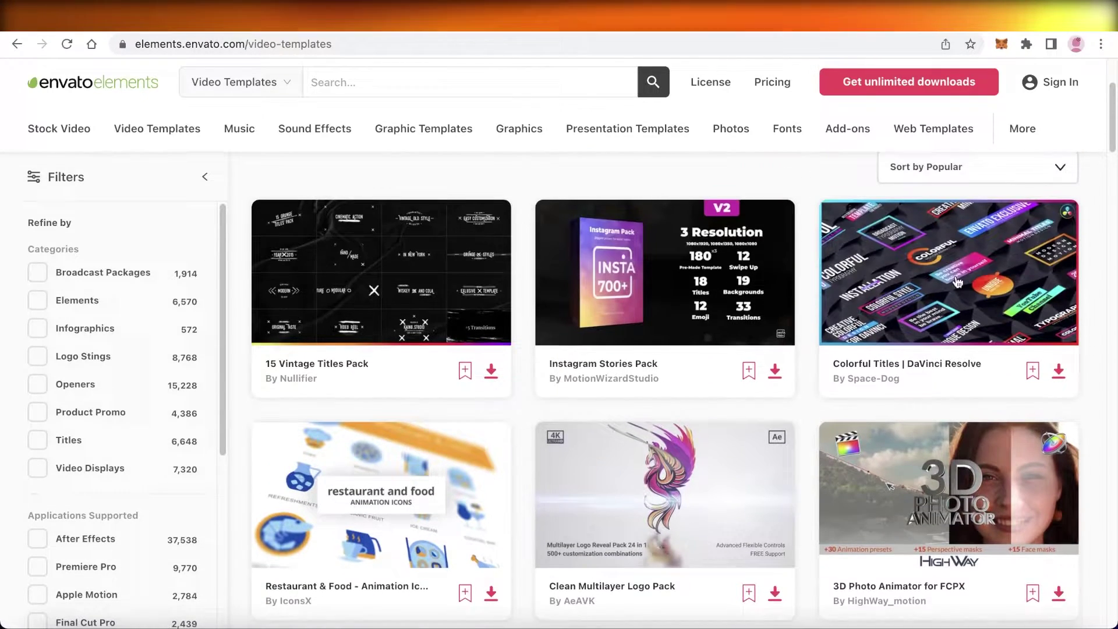
pyautogui.click(954, 261)
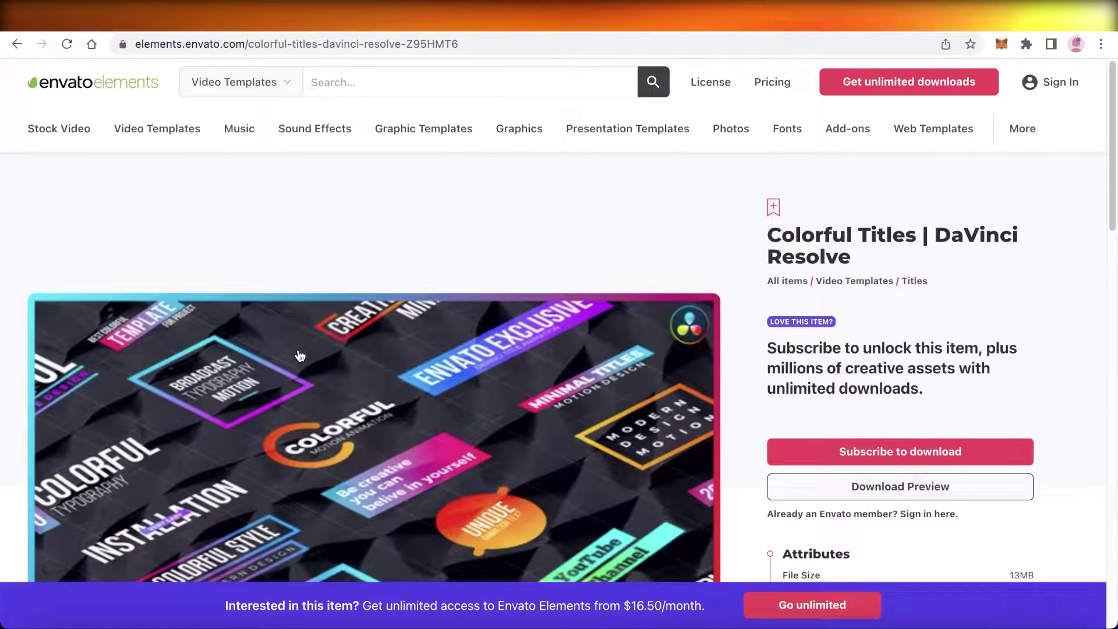
pyautogui.scroll(-1, 697, 267)
# - Copy the Colorful Titles | DaVinci Resolve title
pyautogui.moveTo(770, 192); pyautogui.dragTo(853, 222)
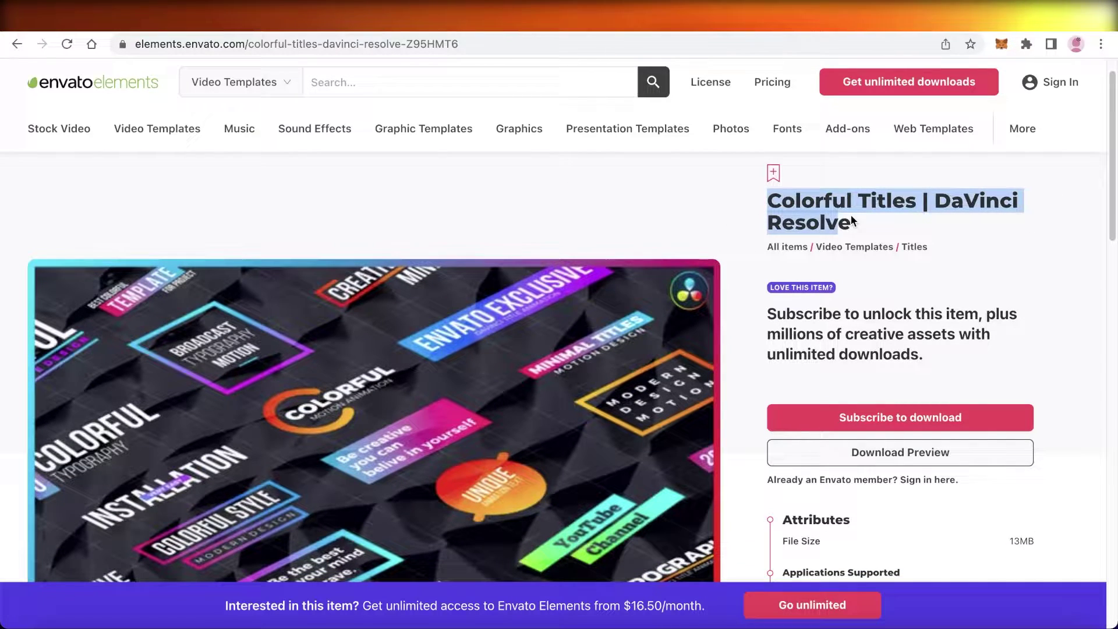
pyautogui.rightClick(831, 220)
pyautogui.click(711, 253)
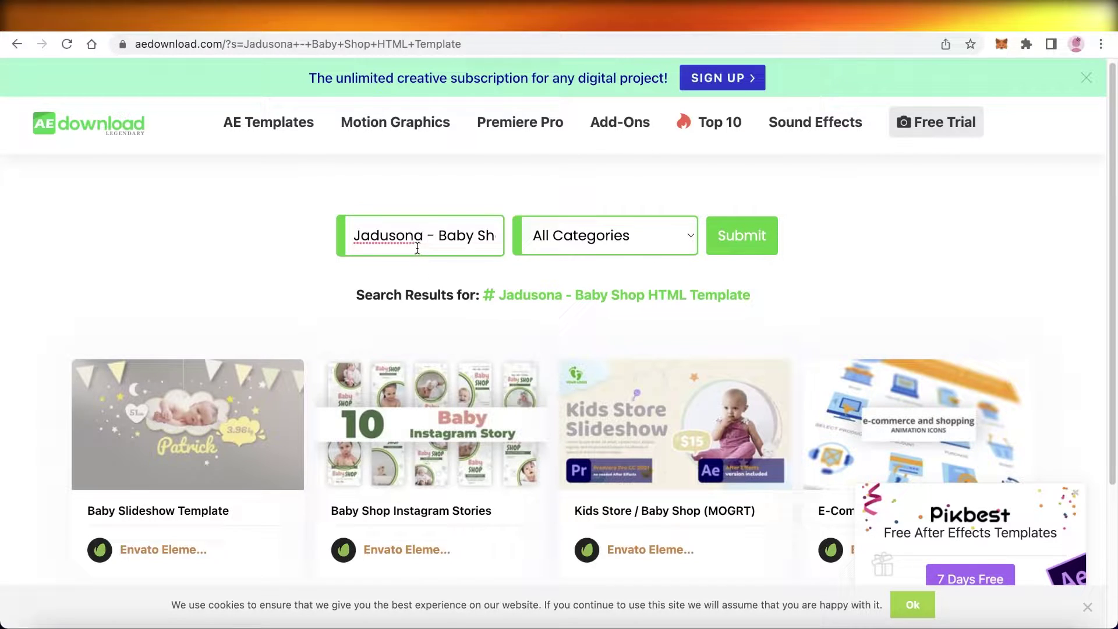
# - Search AEDownload for the pasted Colorful Titles | DaVinci Resolve title
pyautogui.rightClick(417, 248)
pyautogui.click(441, 385)
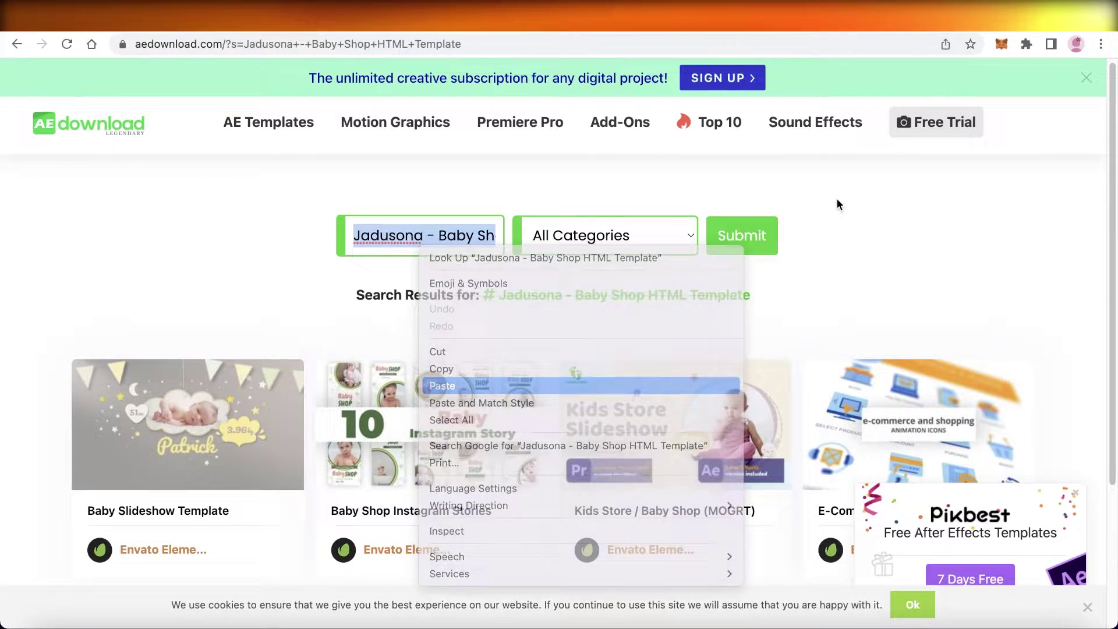
pyautogui.click(762, 230)
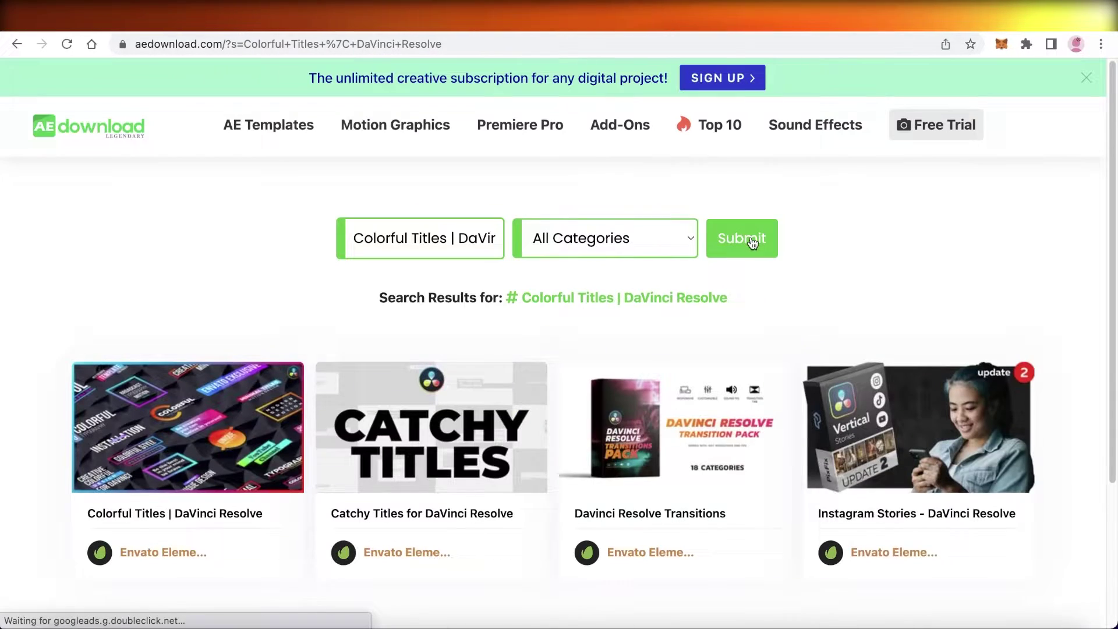
pyautogui.scroll(-1, 188, 417)
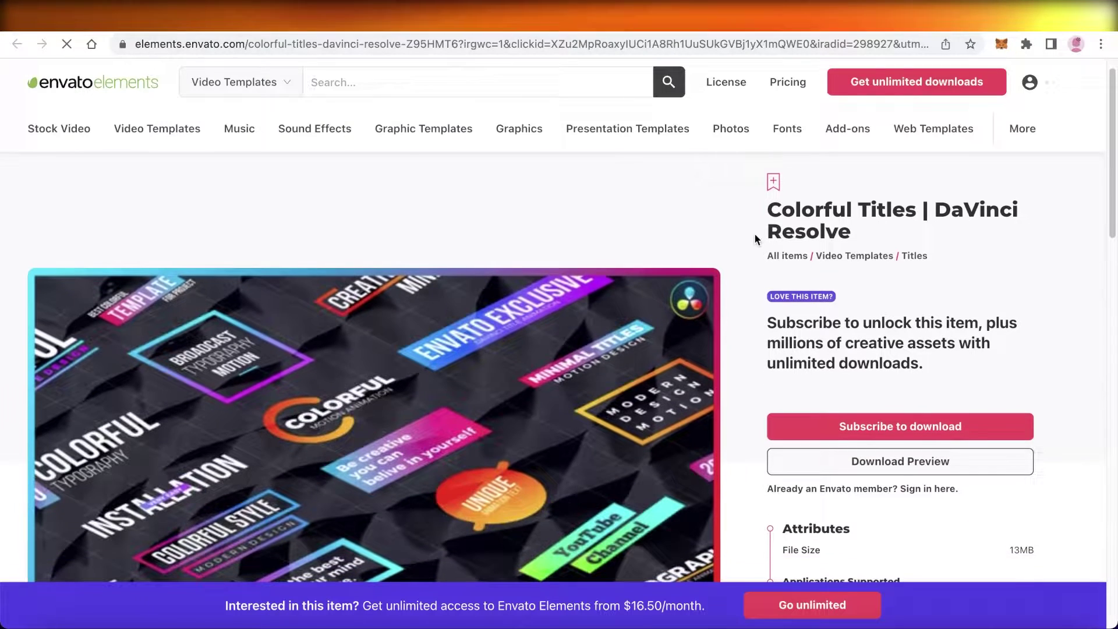
pyautogui.scroll(-3, 787, 253)
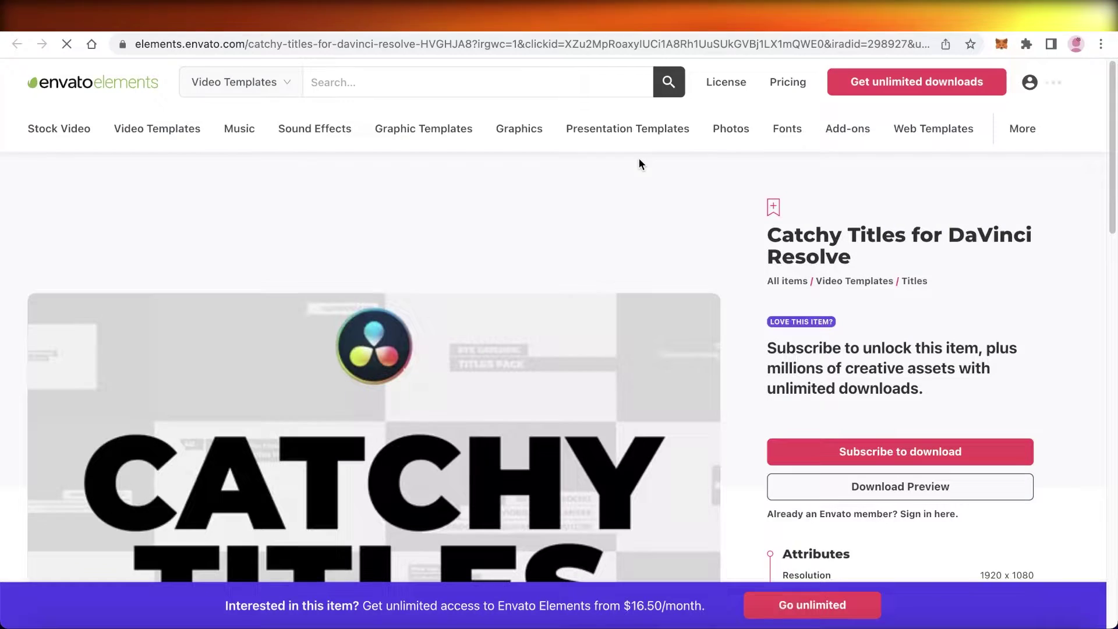
# - Return to AEDownload home, dismiss the ad, and open Envato's Drag-N-Drop Glitch Transitions template
pyautogui.hotkey('ctrl', 'w')
pyautogui.scroll(-2, 675, 417)
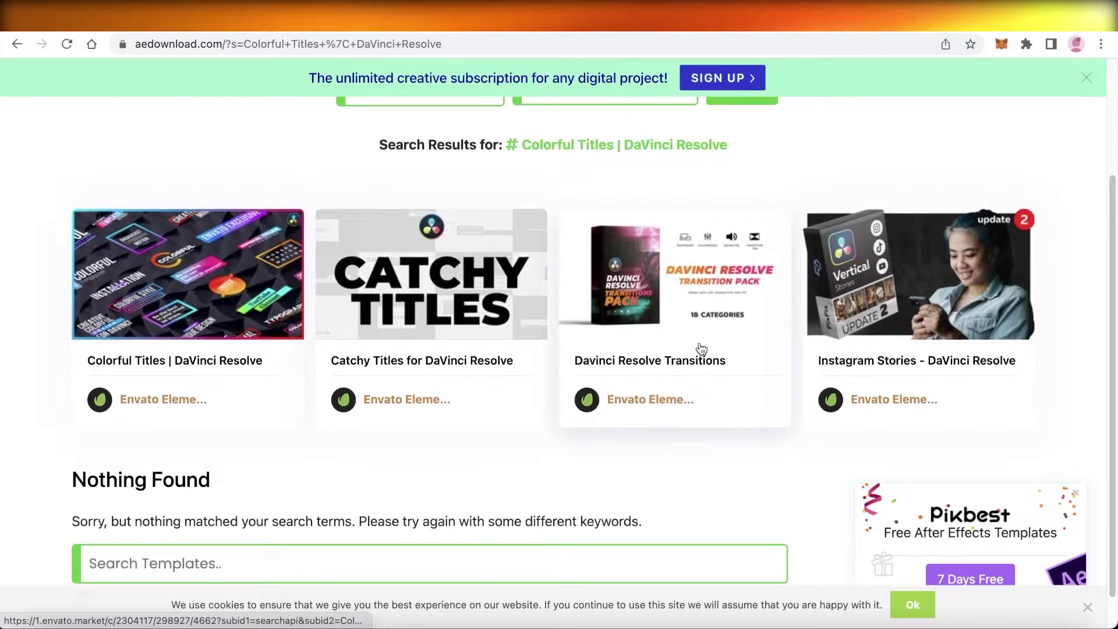
pyautogui.scroll(3, 702, 352)
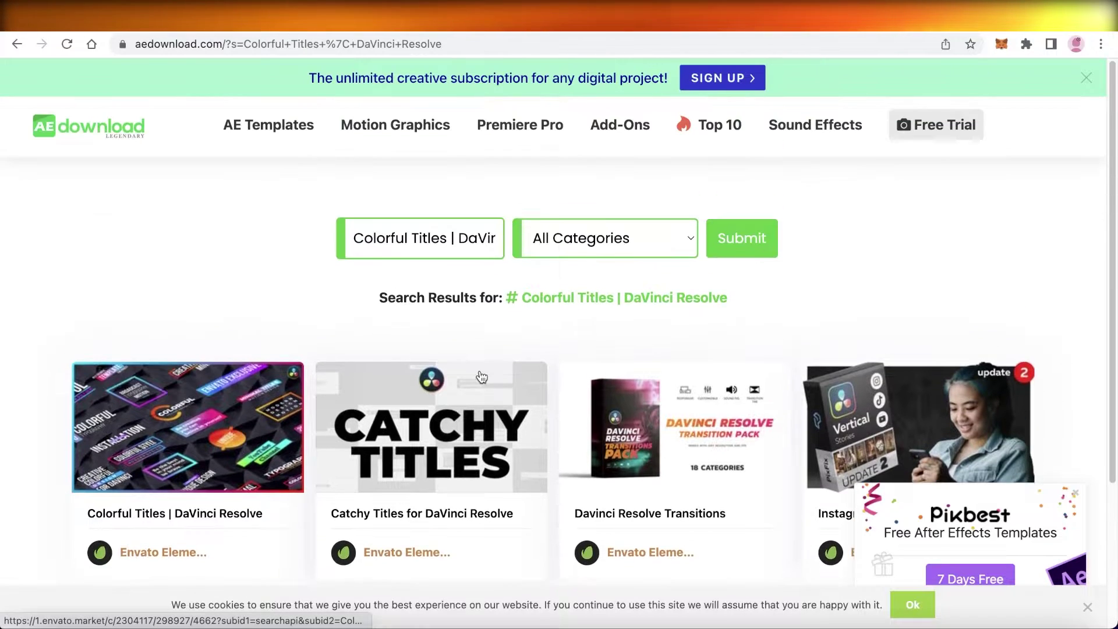
pyautogui.click(76, 109)
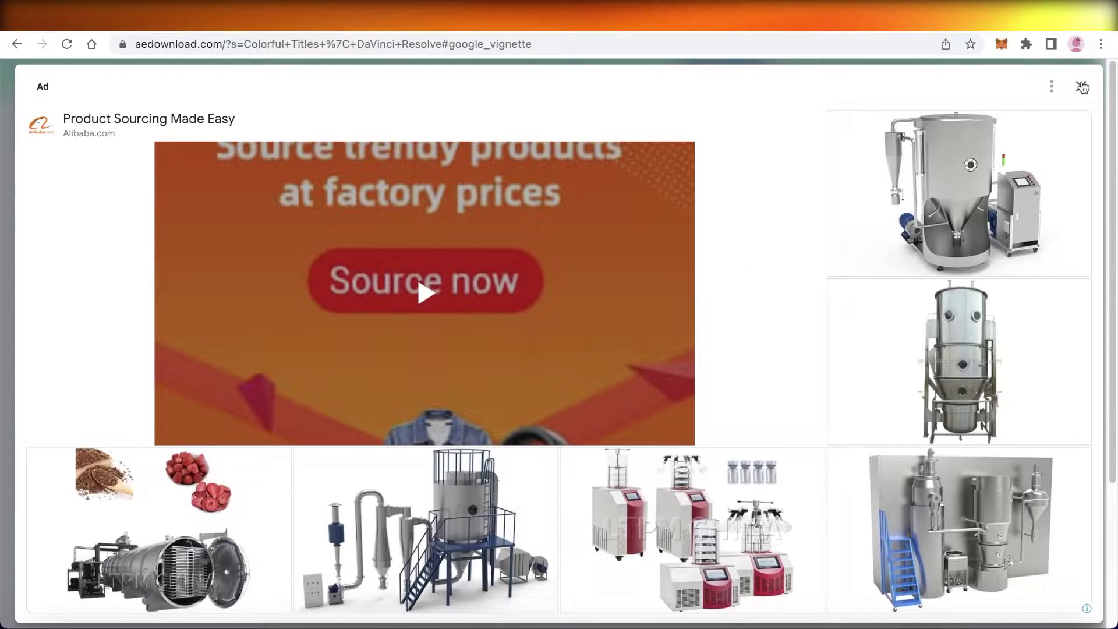
pyautogui.click(1081, 86)
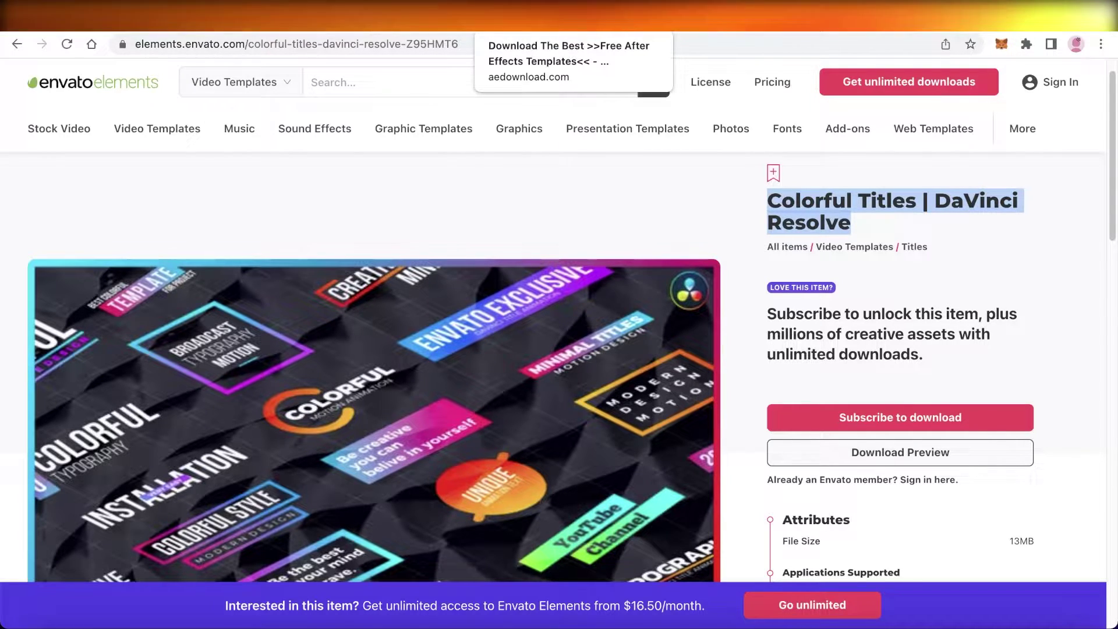
pyautogui.click(188, 147)
pyautogui.scroll(-5, 592, 275)
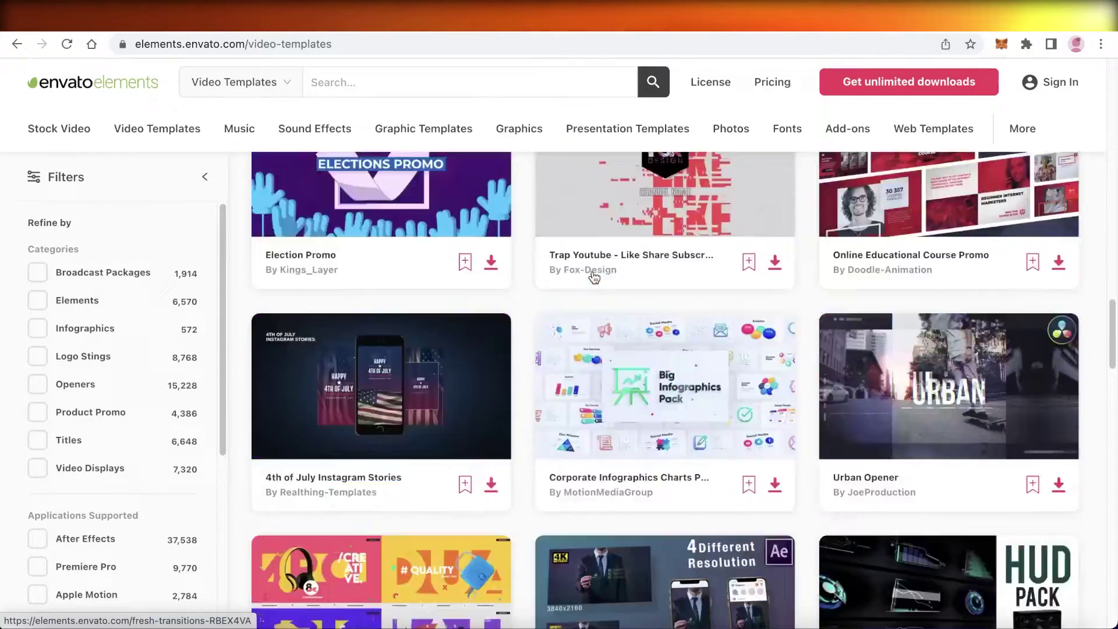
pyautogui.scroll(-3, 646, 297)
pyautogui.scroll(-3, 702, 324)
pyautogui.scroll(-2, 702, 323)
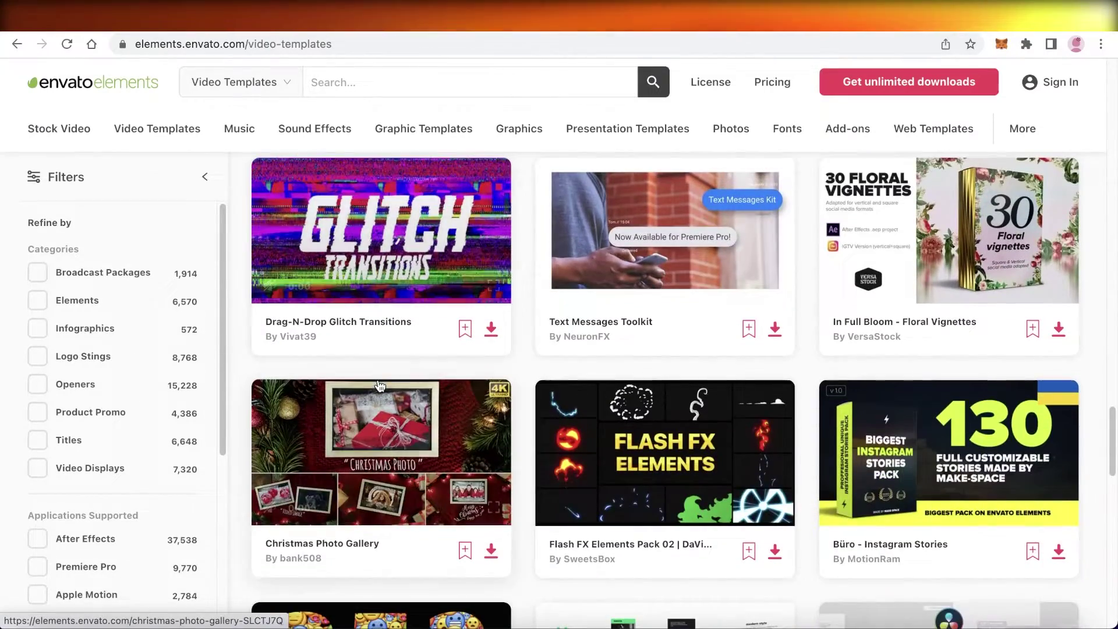
pyautogui.click(361, 325)
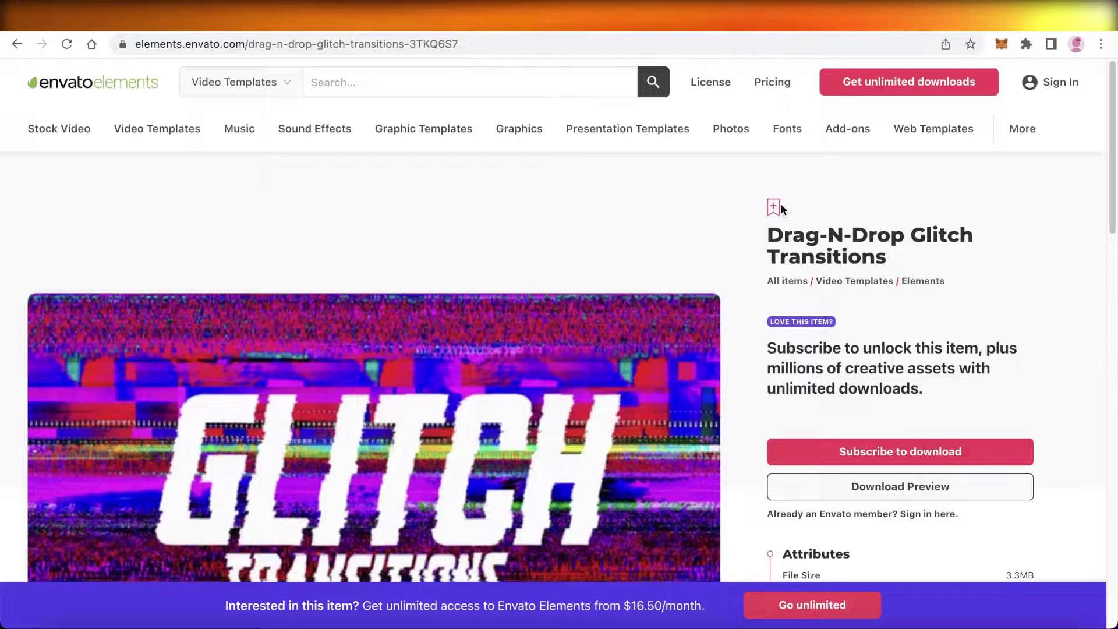
# - Search aedownload.com for the copied title 'Drag-N-Drop Glitch Transitions'
pyautogui.moveTo(782, 210); pyautogui.dragTo(864, 259)
pyautogui.rightClick(863, 260)
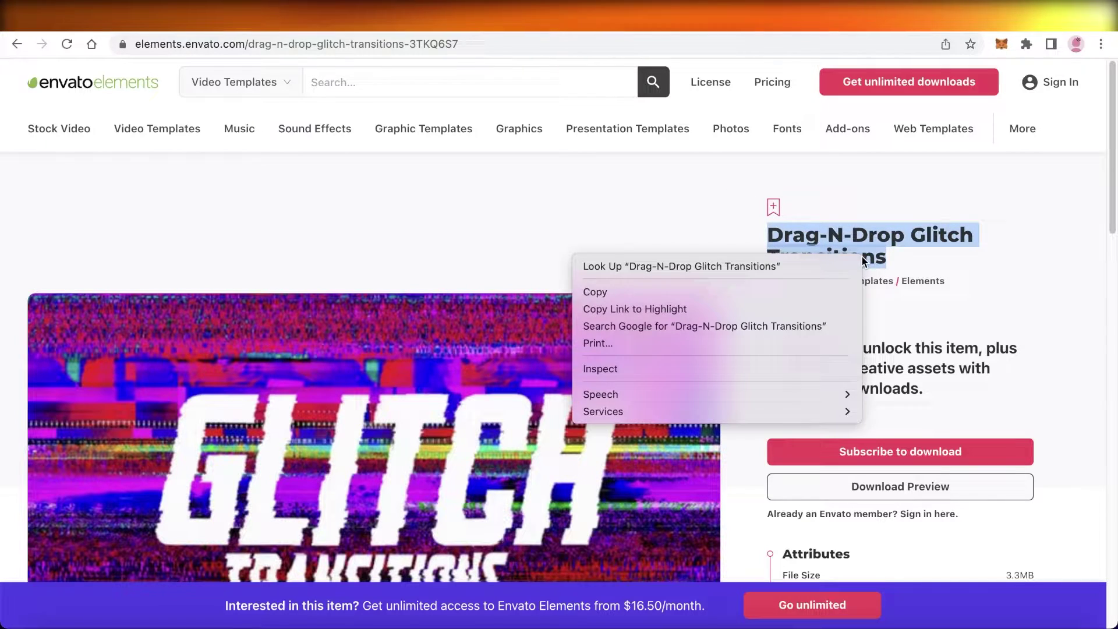
pyautogui.click(758, 294)
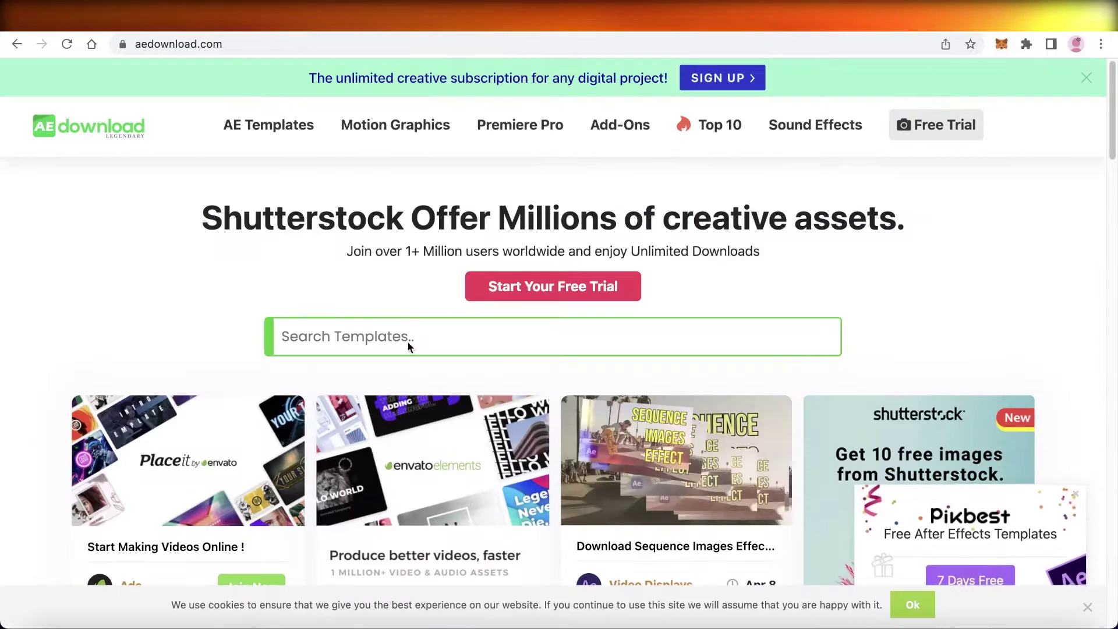
pyautogui.click(408, 342)
pyautogui.rightClick(408, 336)
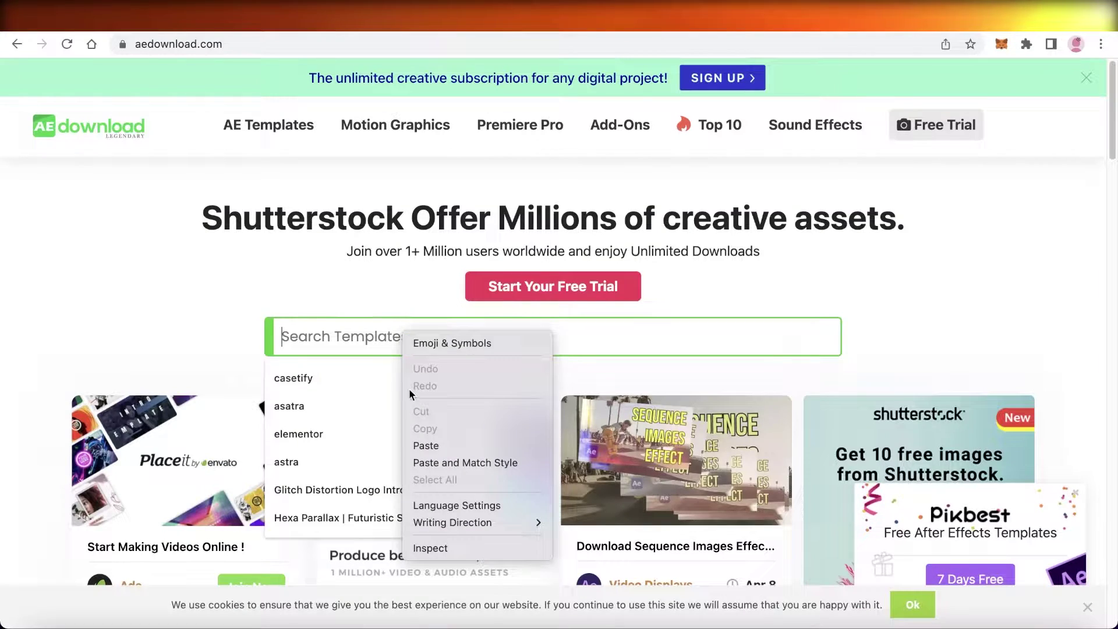
pyautogui.click(436, 446)
pyautogui.press('Return')
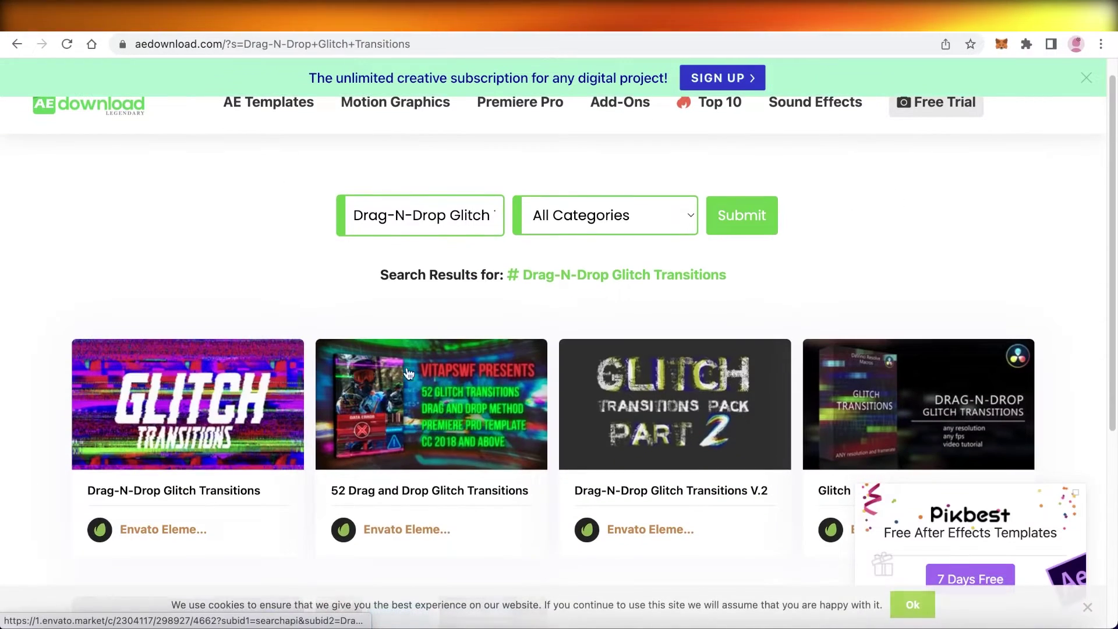
# - Compare the Drag-N-Drop and 52 Drag and Drop Glitch Transitions results with their Envato pages
pyautogui.click(198, 492)
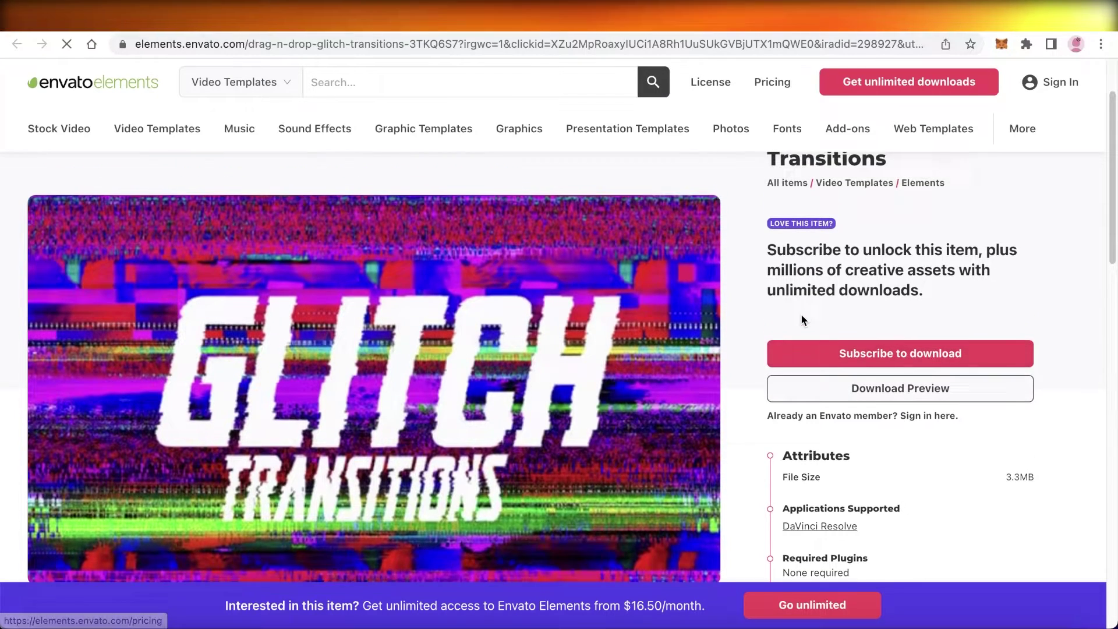
pyautogui.scroll(-3, 570, 152)
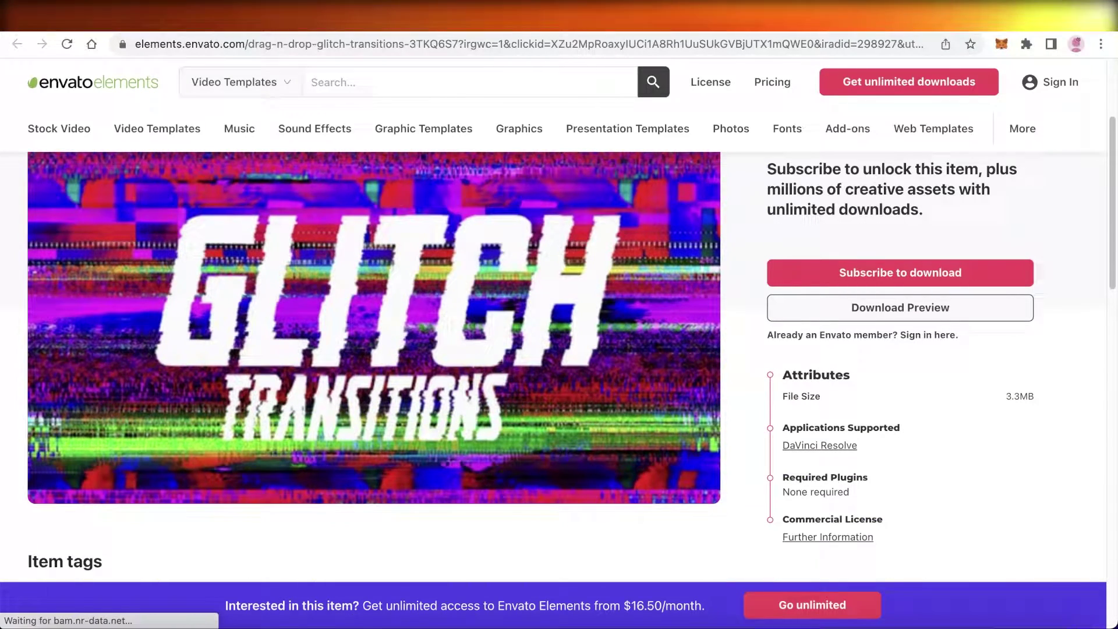
pyautogui.hotkey('ctrl', 'w')
pyautogui.scroll(-4, 623, 334)
pyautogui.scroll(2, 675, 195)
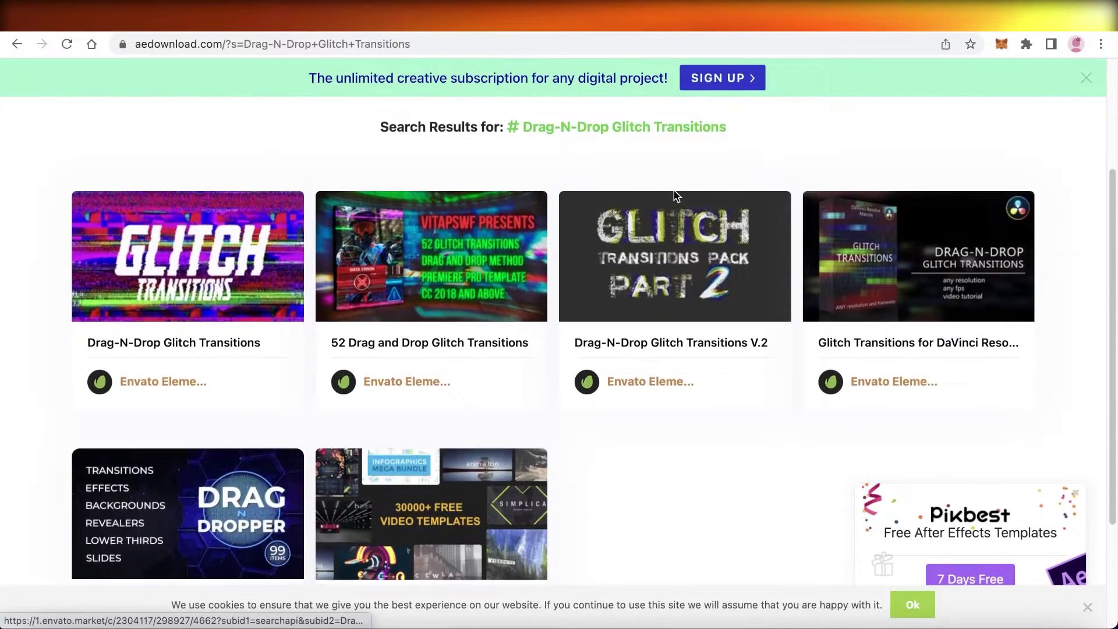
pyautogui.scroll(-1, 674, 196)
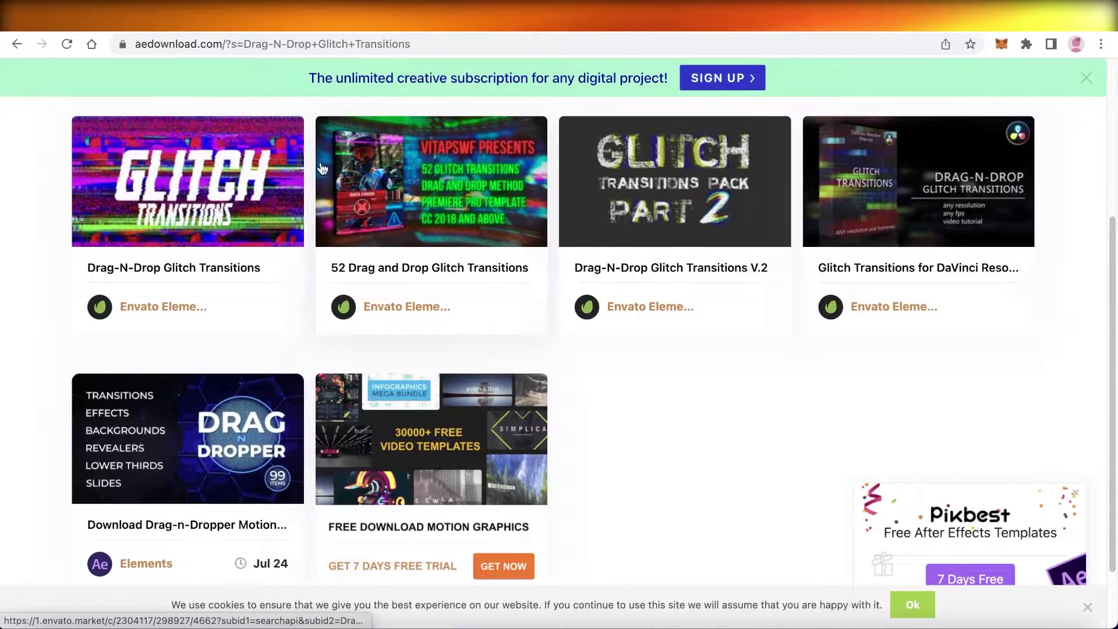
pyautogui.click(466, 230)
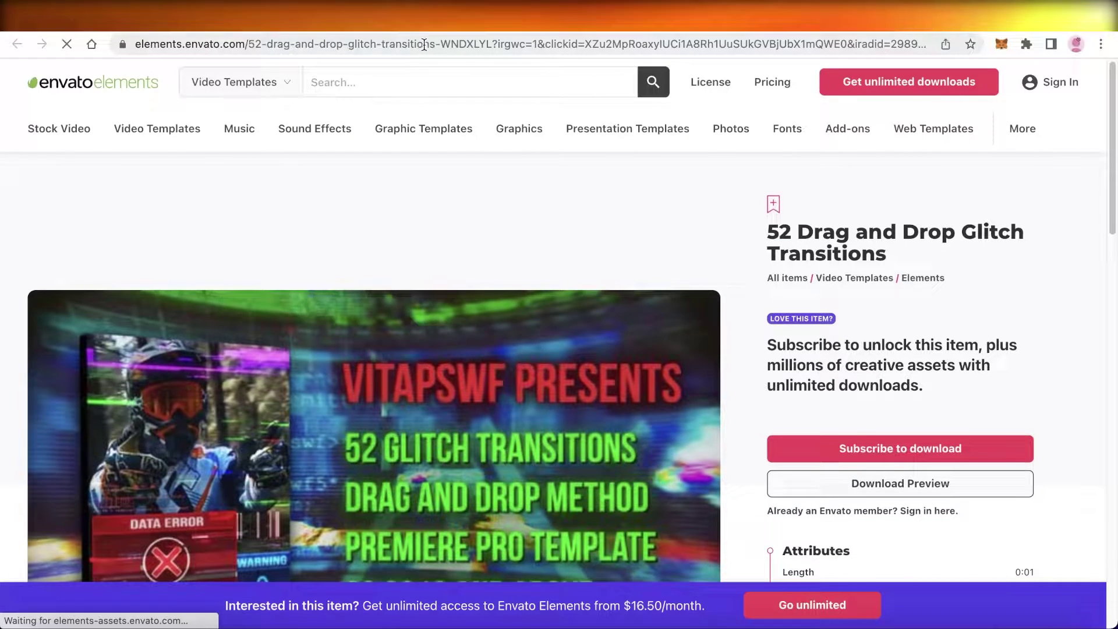
pyautogui.click(427, 32)
pyautogui.scroll(1, 599, 190)
pyautogui.scroll(3, 649, 229)
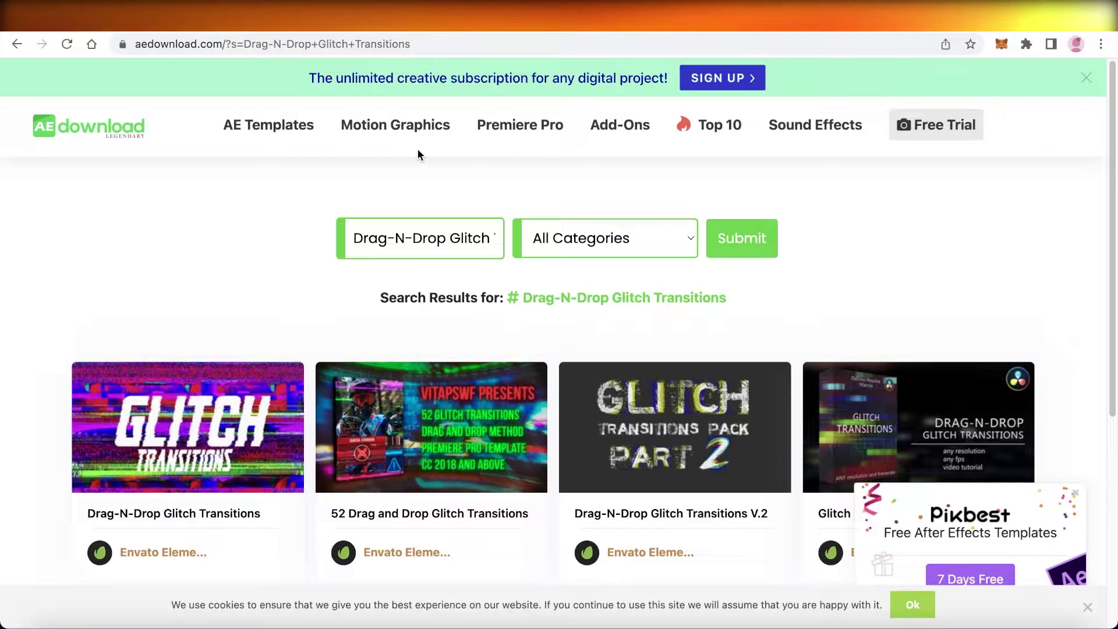
pyautogui.moveTo(786, 128)
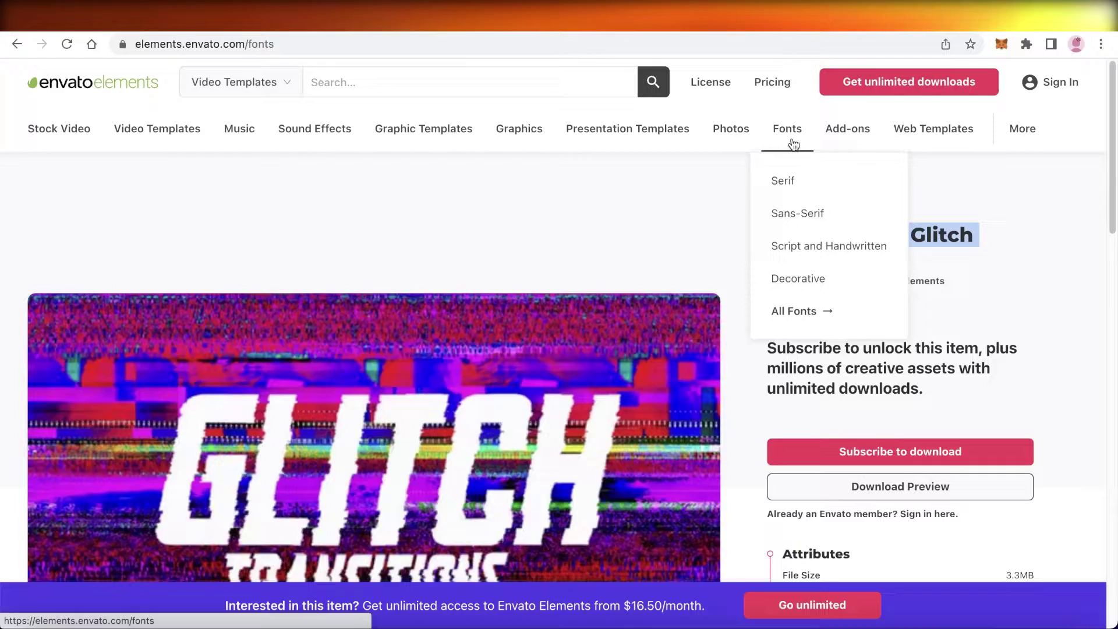
pyautogui.scroll(-5, 394, 306)
pyautogui.scroll(-5, 382, 297)
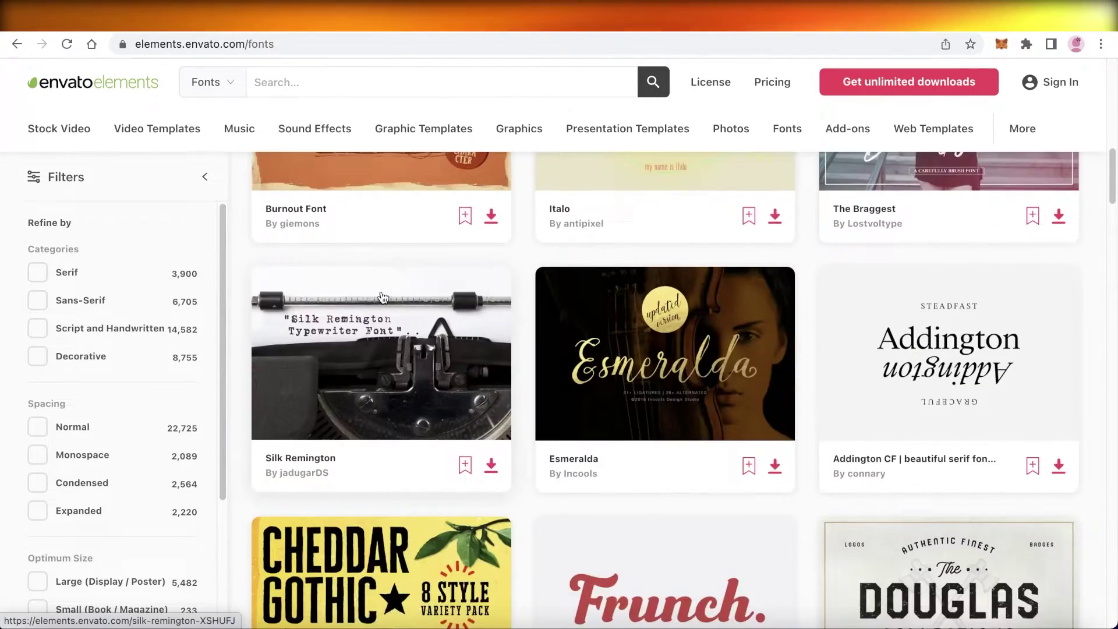
pyautogui.scroll(-8, 382, 298)
pyautogui.scroll(-2, 528, 315)
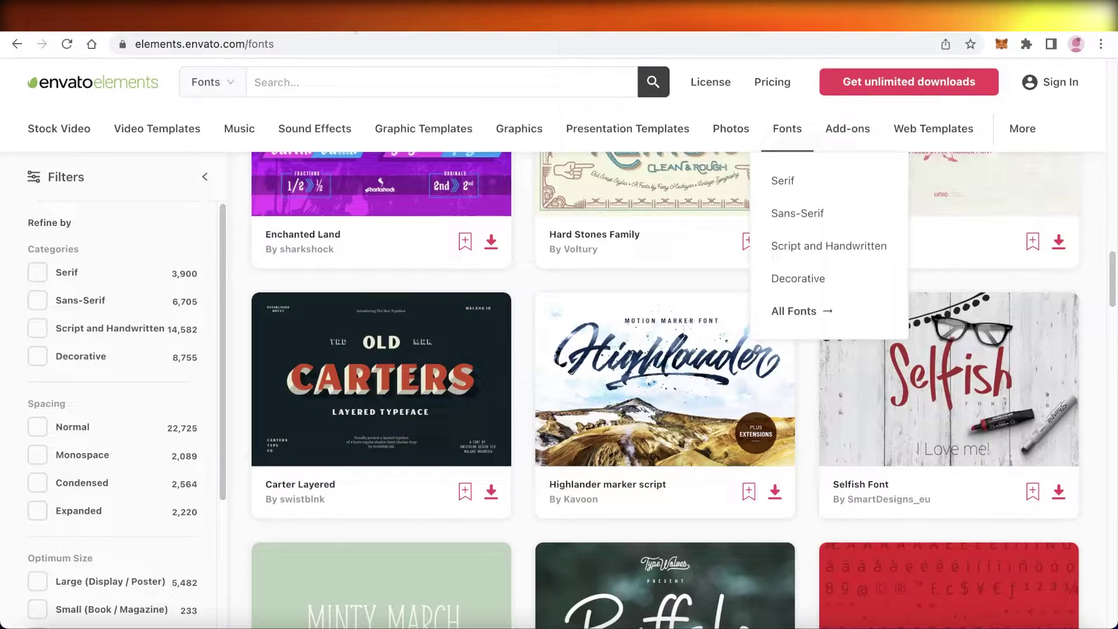
pyautogui.scroll(5, 543, 170)
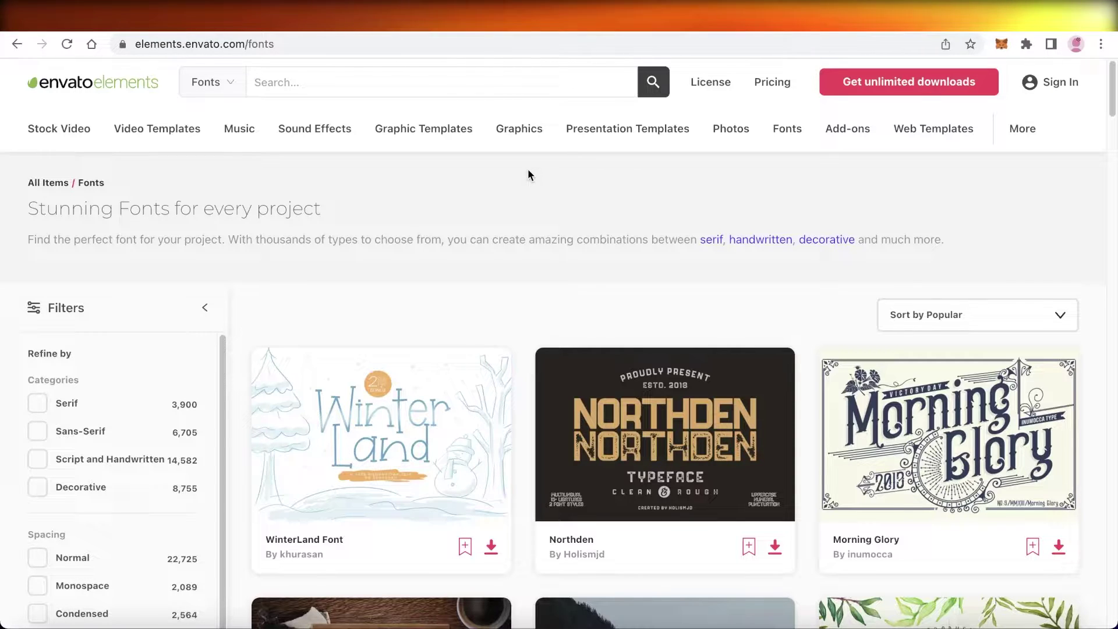
# - View the Envato subscription pricing and the student discount details
pyautogui.click(761, 83)
pyautogui.scroll(-3, 513, 476)
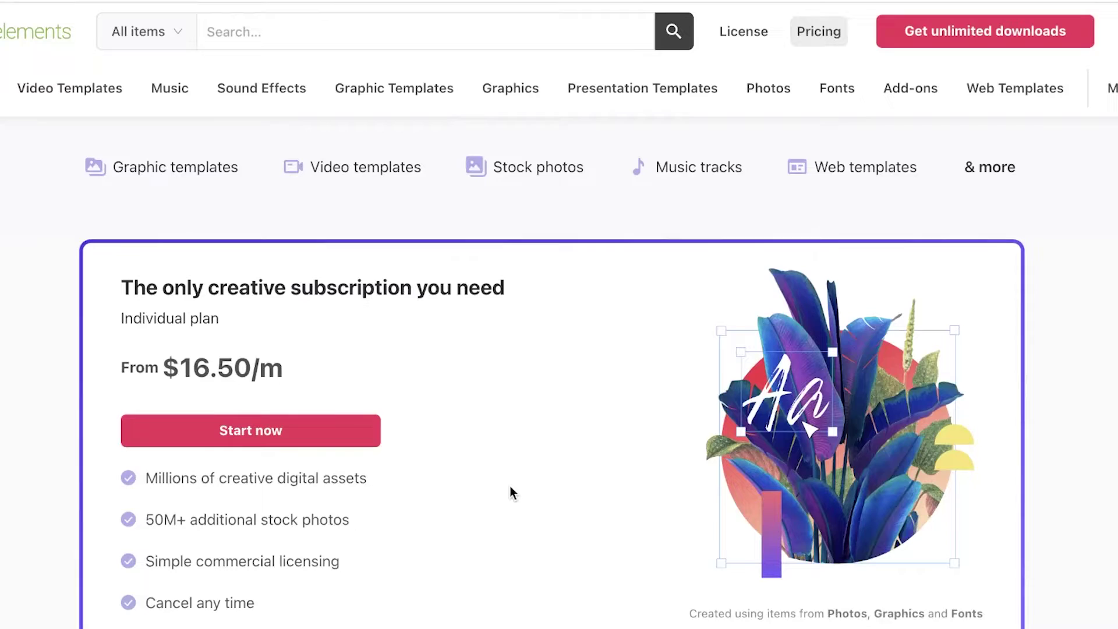
pyautogui.scroll(-1, 511, 489)
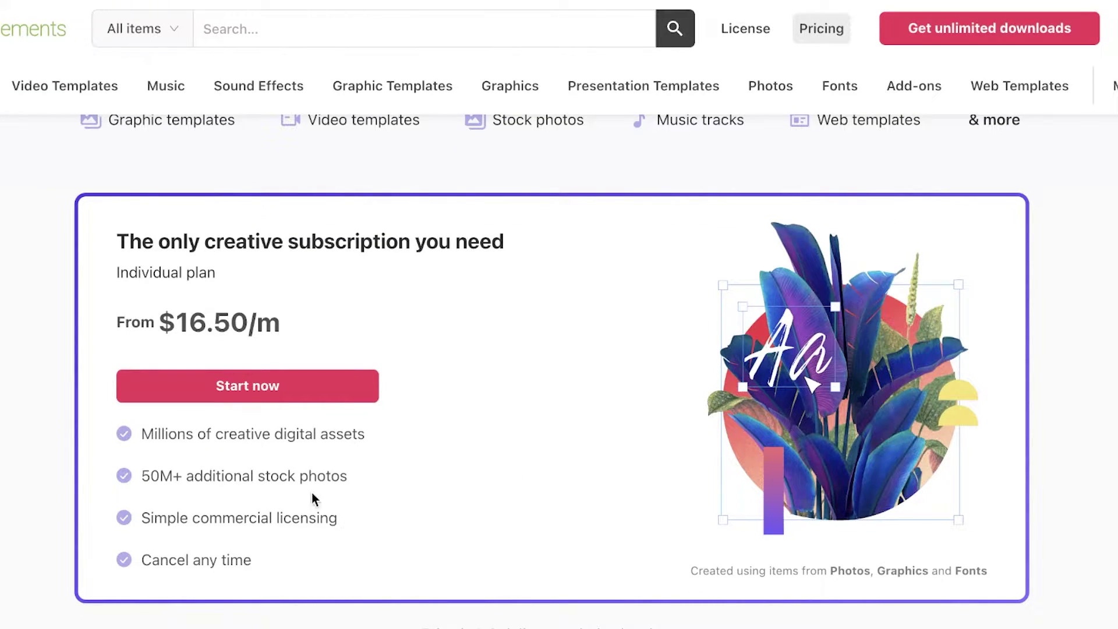
pyautogui.scroll(-3, 324, 476)
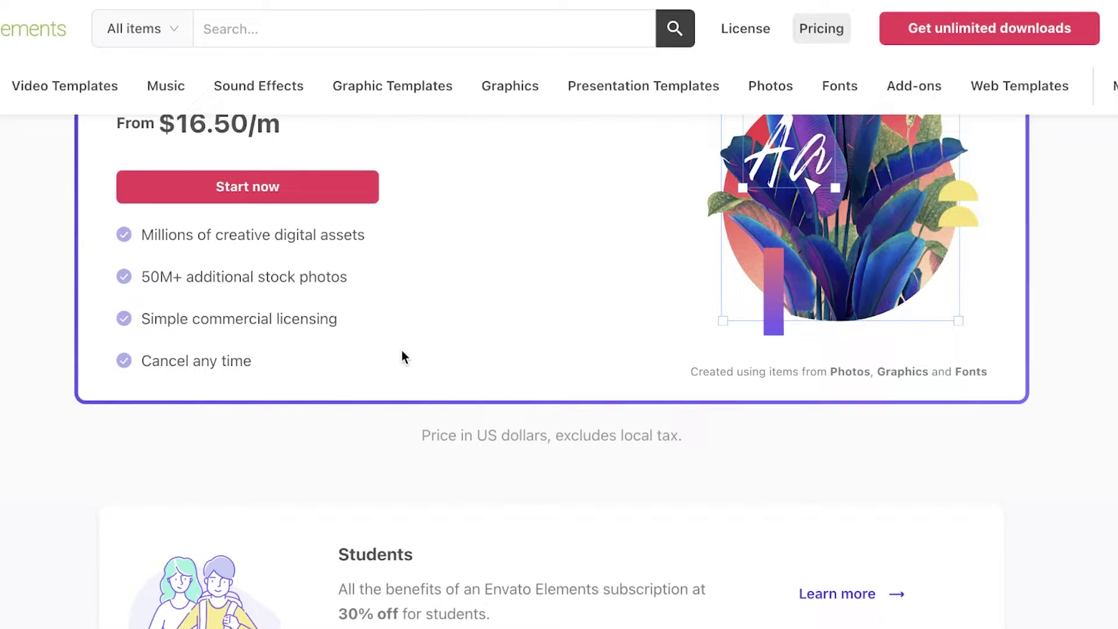
pyautogui.scroll(6, 402, 351)
pyautogui.scroll(-8, 406, 354)
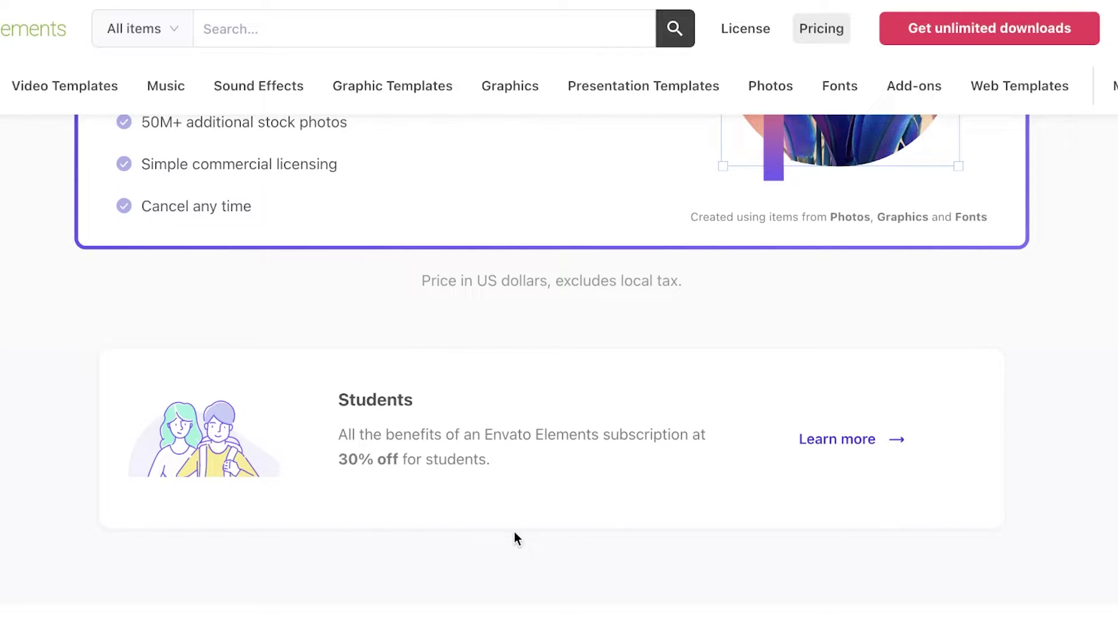
pyautogui.click(876, 448)
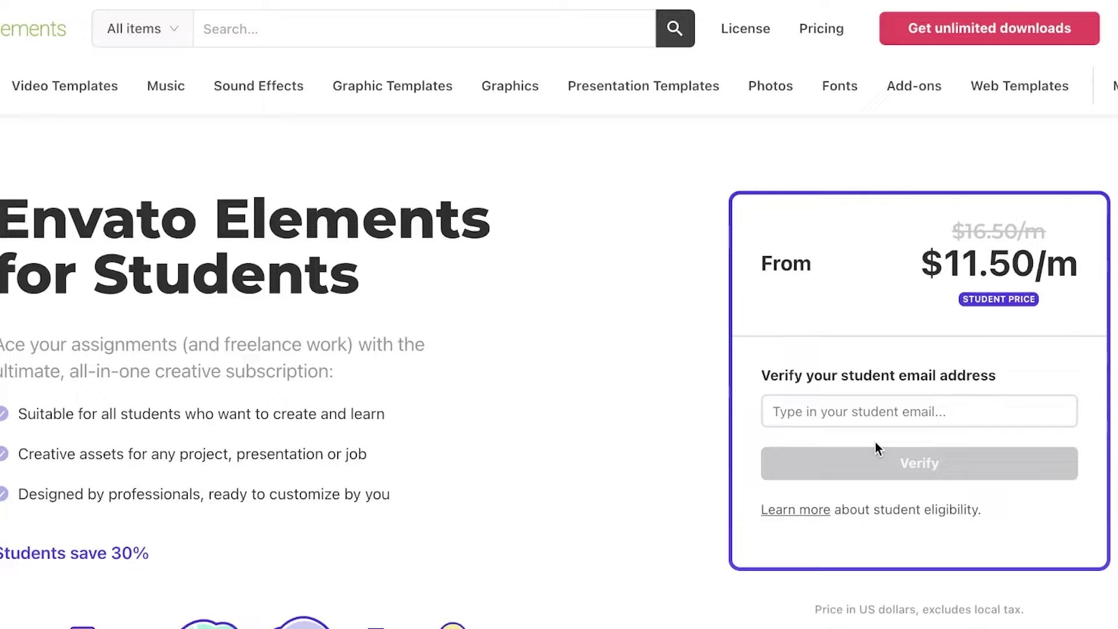
pyautogui.scroll(-2, 725, 459)
pyautogui.scroll(2, 648, 450)
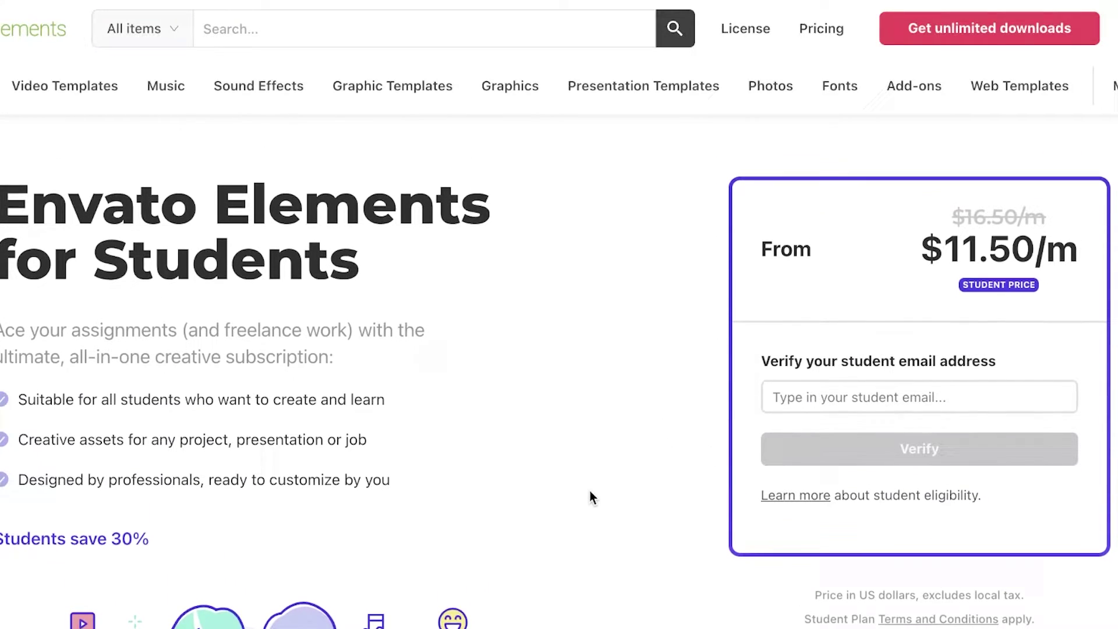
pyautogui.scroll(-3, 590, 490)
pyautogui.scroll(3, 835, 274)
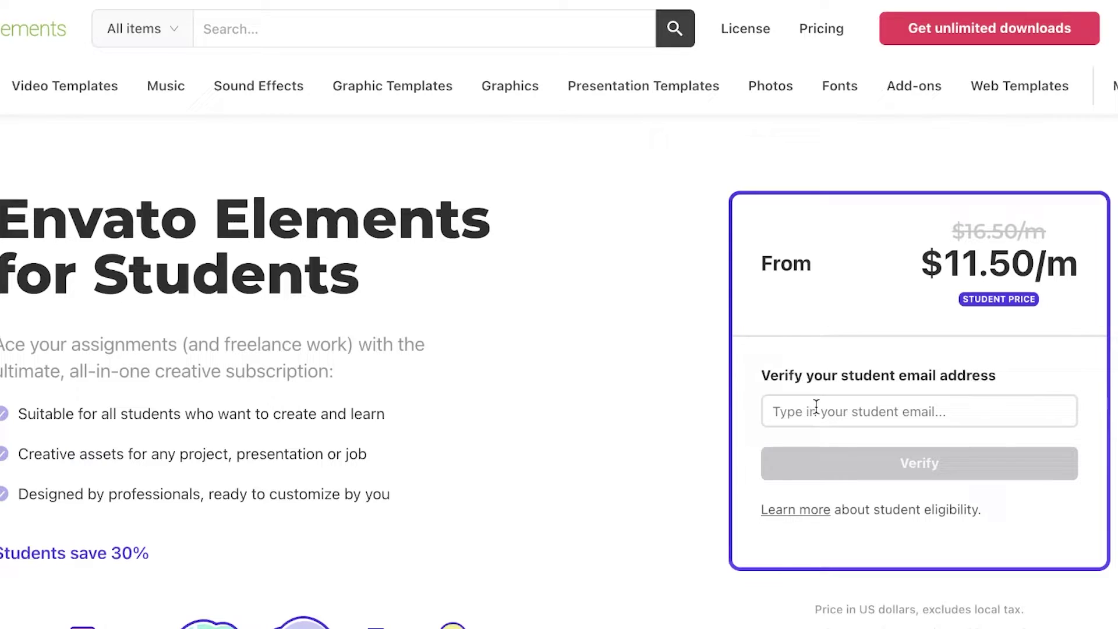
pyautogui.scroll(-3, 699, 489)
pyautogui.scroll(3, 589, 553)
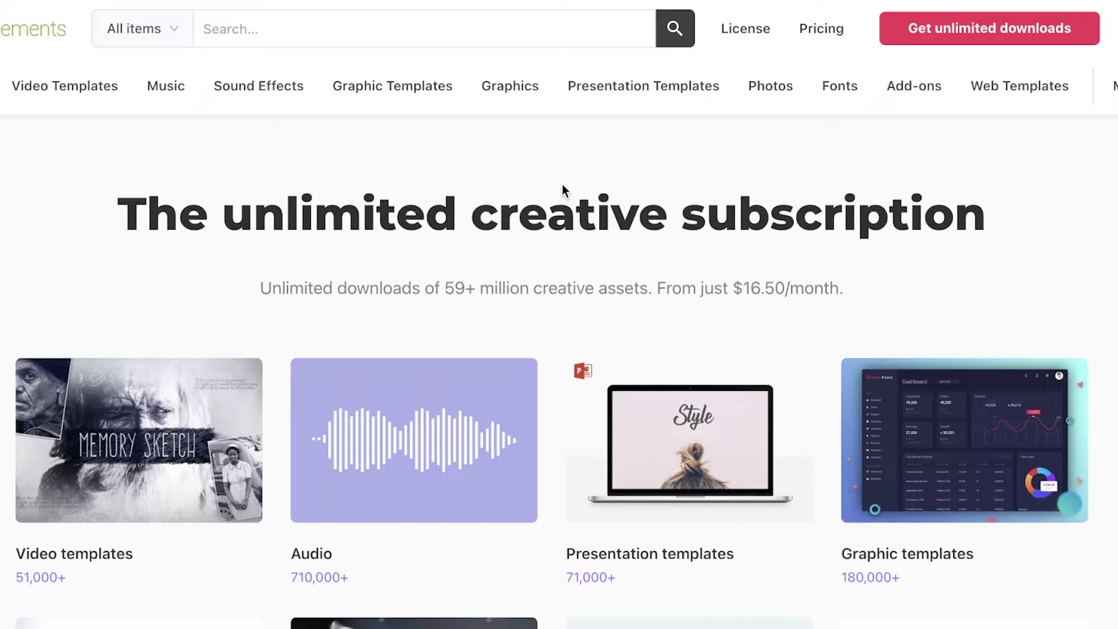
pyautogui.scroll(-3, 562, 189)
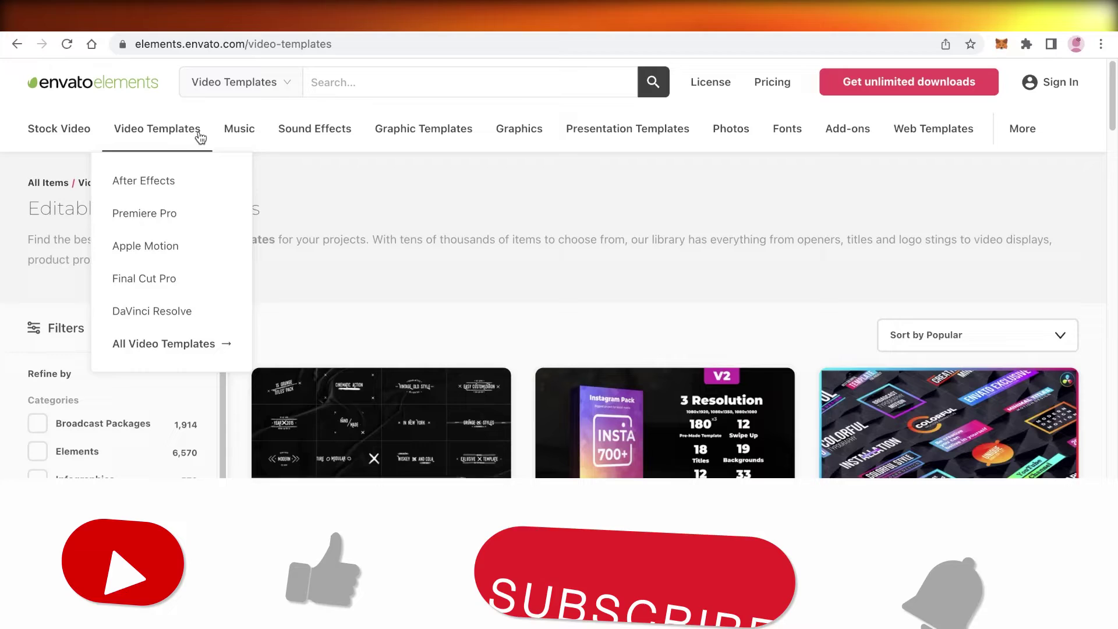
pyautogui.scroll(-2, 429, 312)
# - Open the 15 Vintage Titles Pack template and copy its title
pyautogui.click(430, 313)
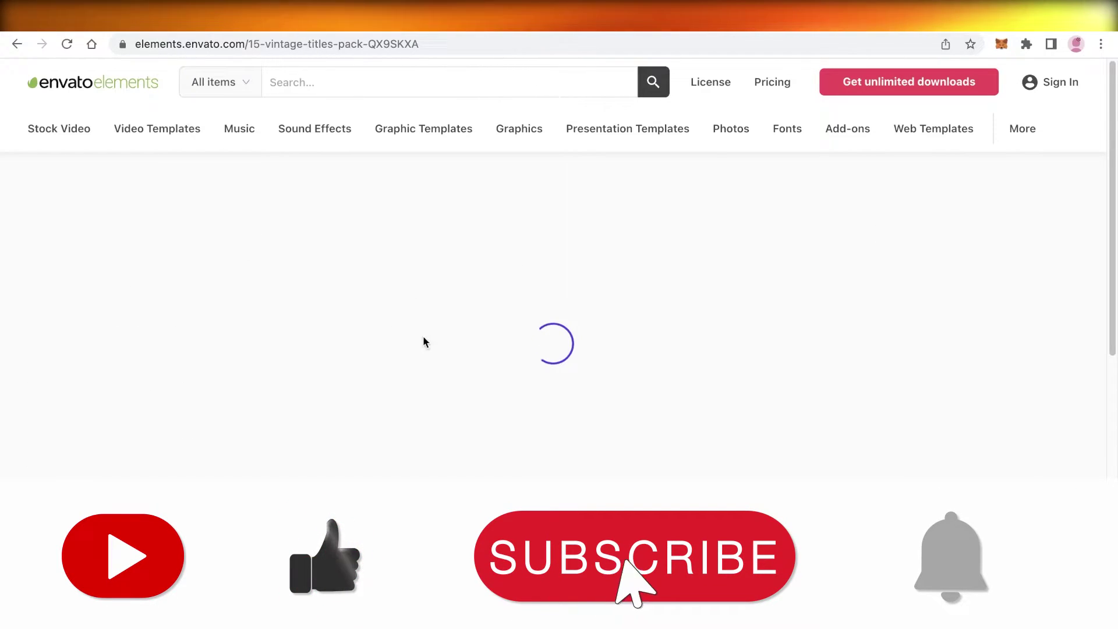
pyautogui.moveTo(968, 207); pyautogui.dragTo(1014, 243)
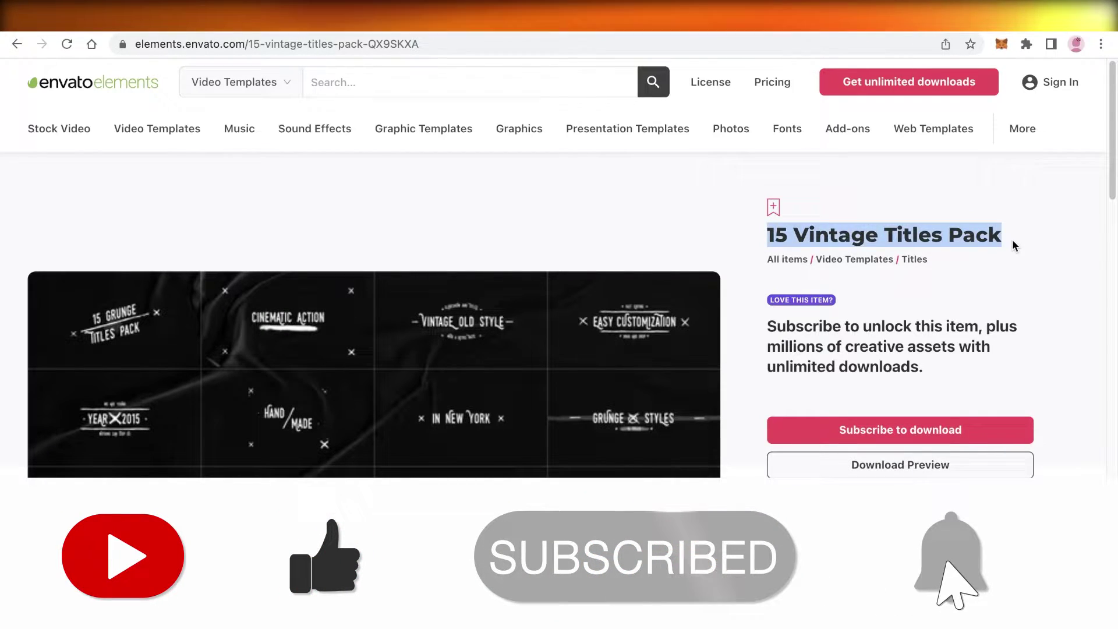
pyautogui.rightClick(948, 249)
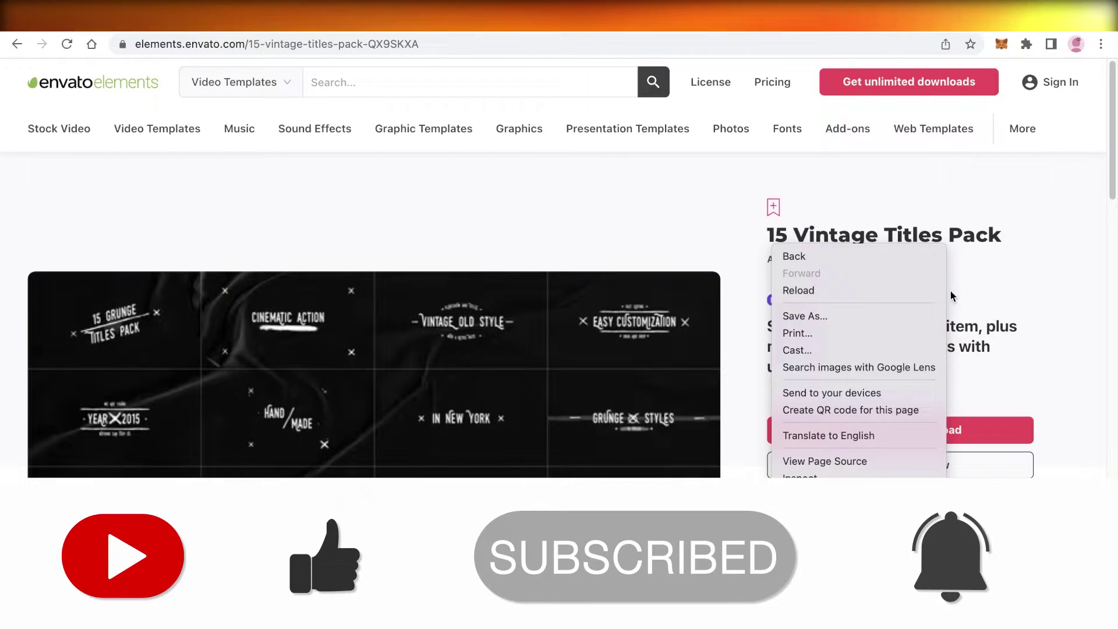
pyautogui.doubleClick(974, 235)
pyautogui.tripleClick(879, 240)
pyautogui.rightClick(878, 246)
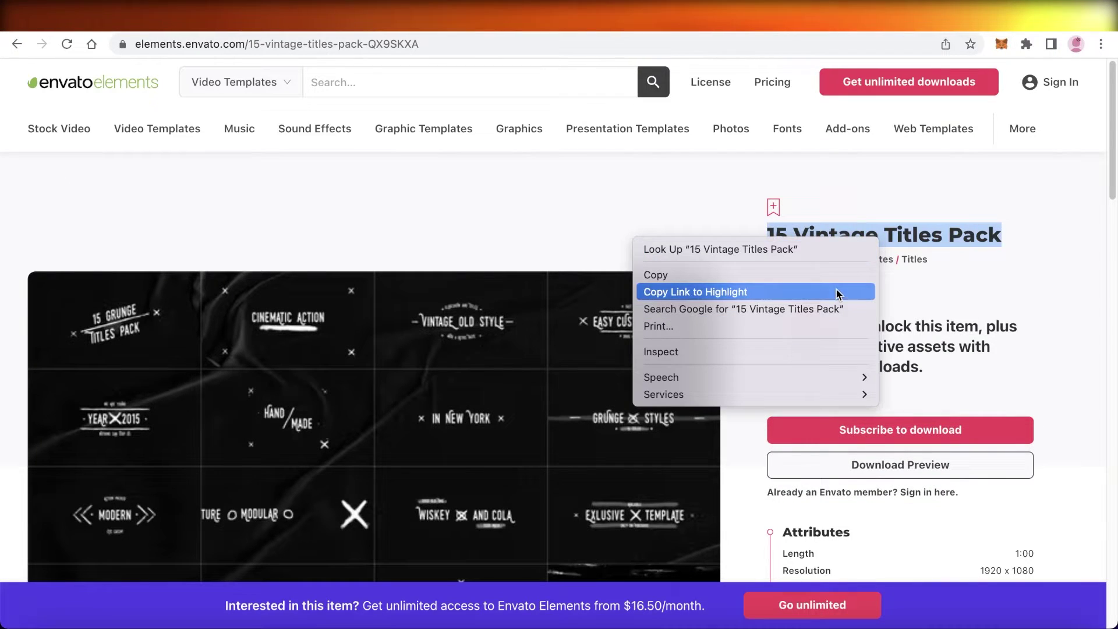
pyautogui.click(833, 273)
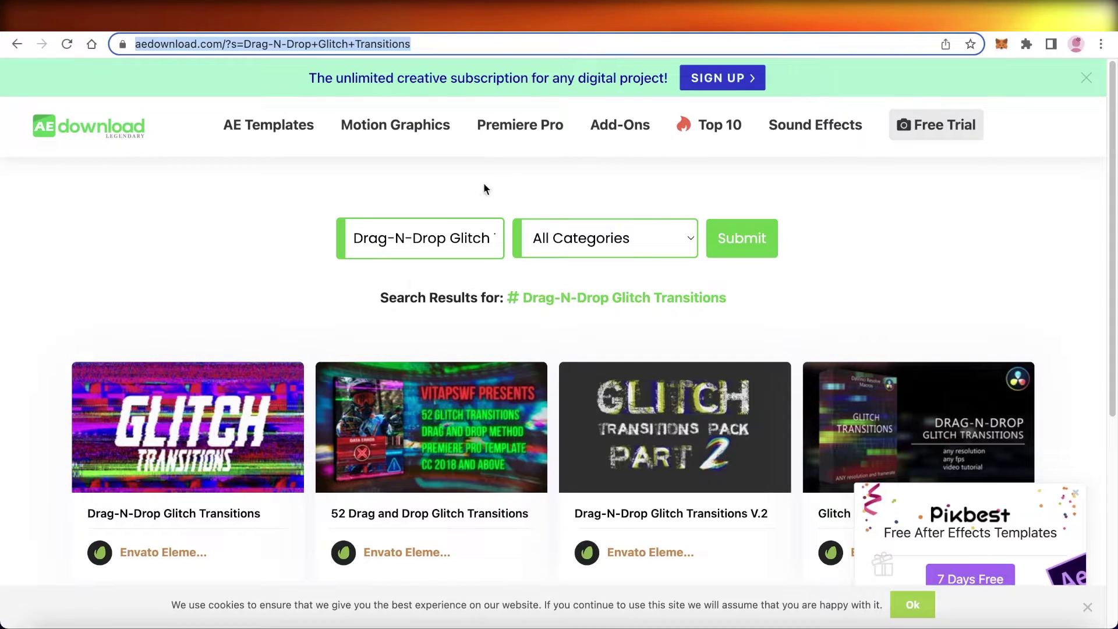
# - Search aedownload for '15 Vintage Titles Pack' and close the opened Envato pages
pyautogui.tripleClick(420, 238)
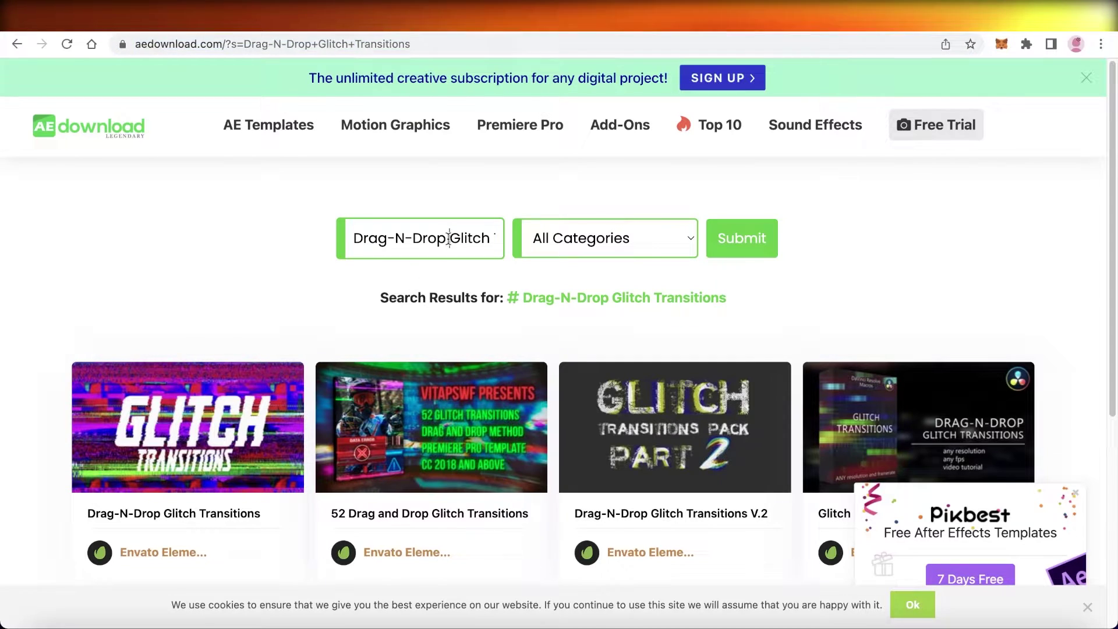
pyautogui.rightClick(447, 240)
pyautogui.click(489, 375)
pyautogui.click(765, 252)
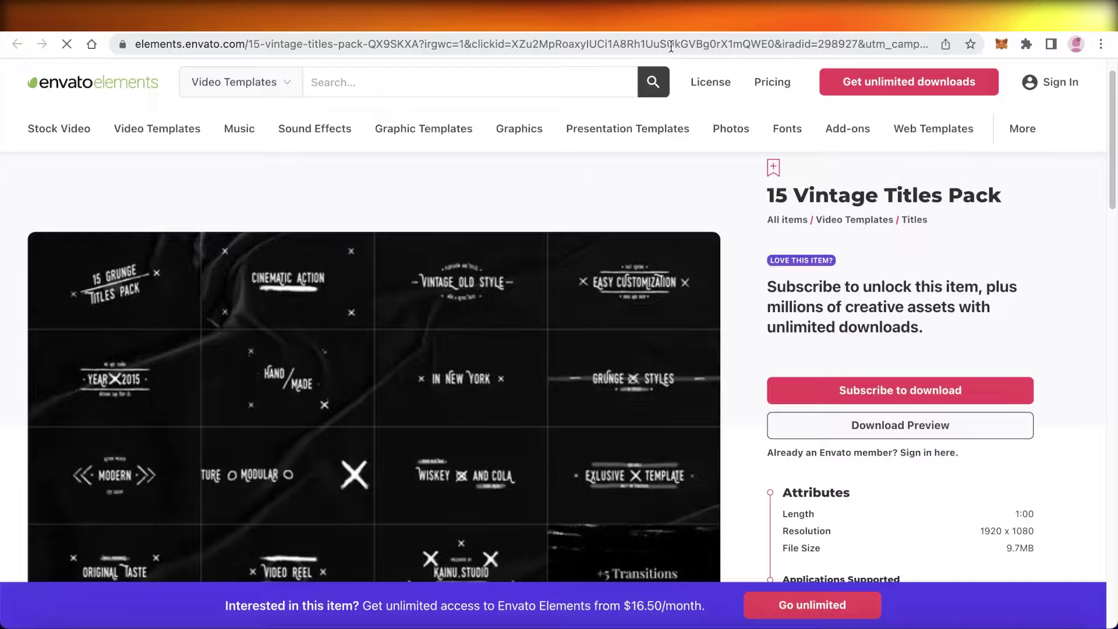
pyautogui.scroll(-3, 635, 199)
pyautogui.hotkey('ctrl', 'w')
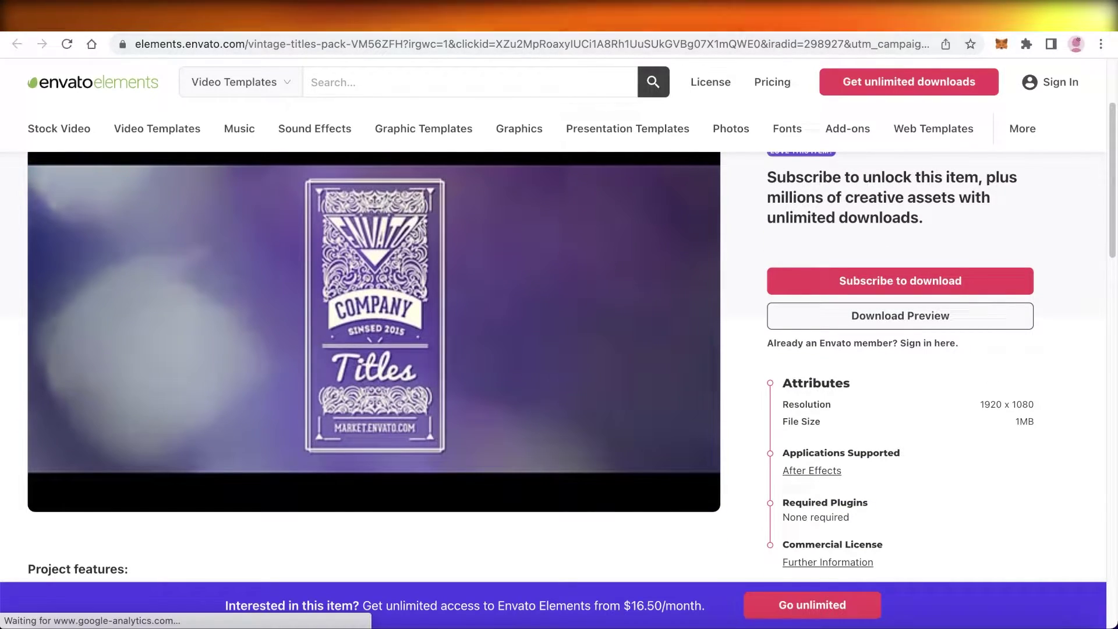
pyautogui.hotkey('ctrl', 'w')
pyautogui.scroll(-5, 527, 374)
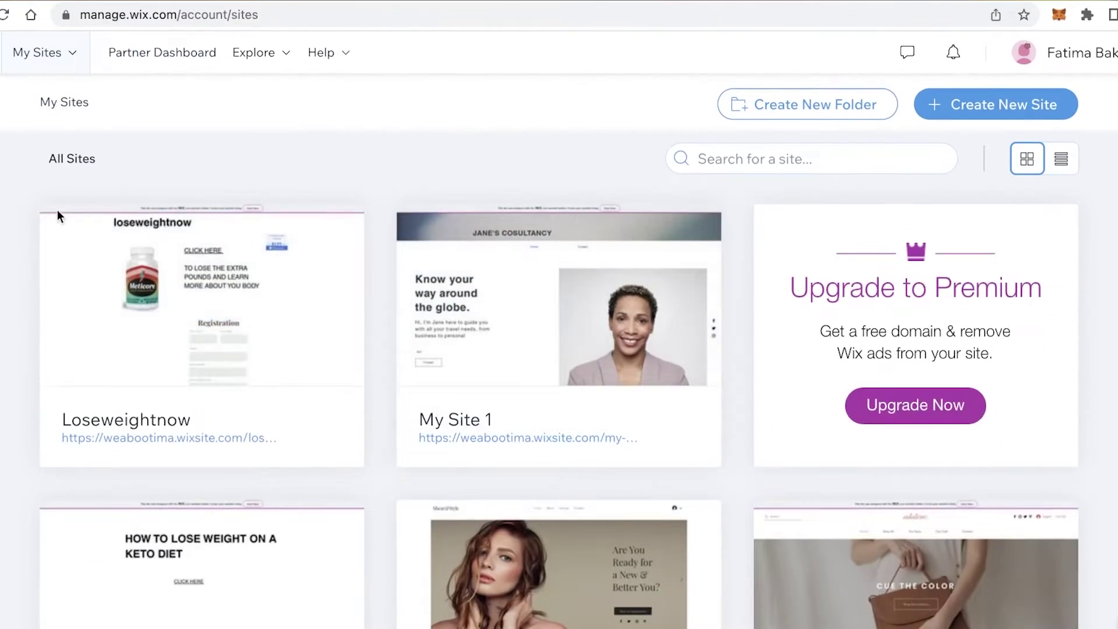
pyautogui.click(610, 15)
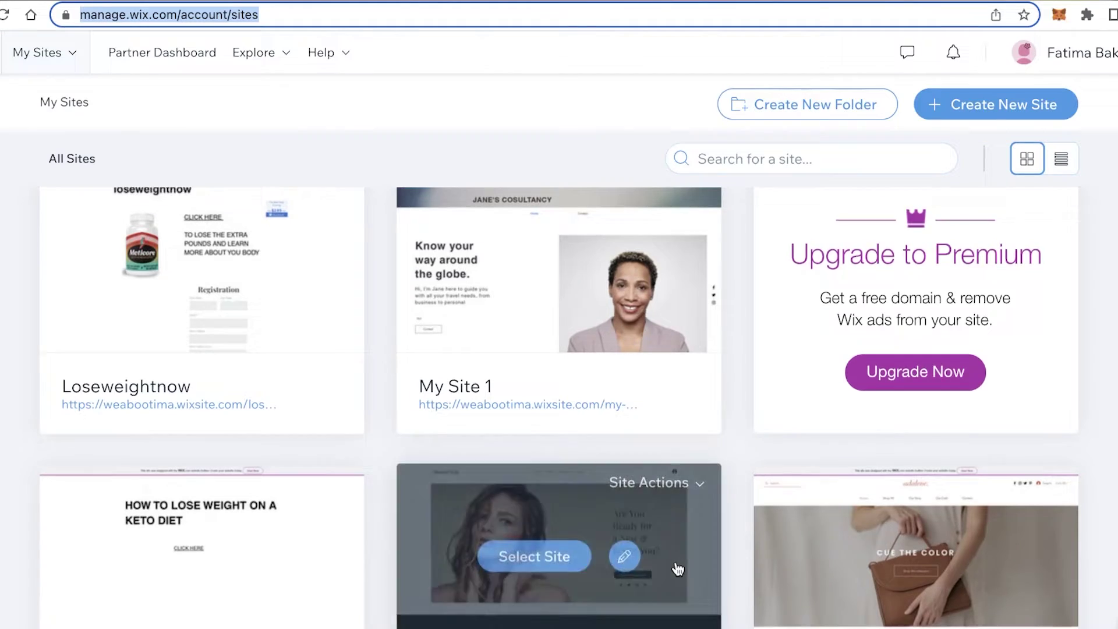
pyautogui.scroll(3, 674, 569)
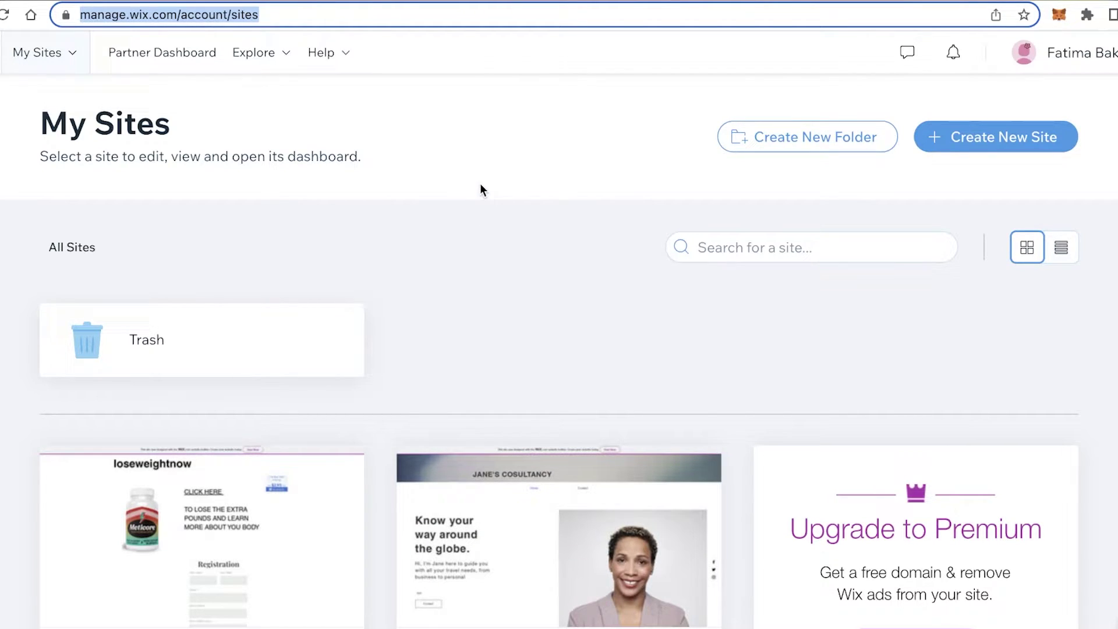
pyautogui.click(503, 262)
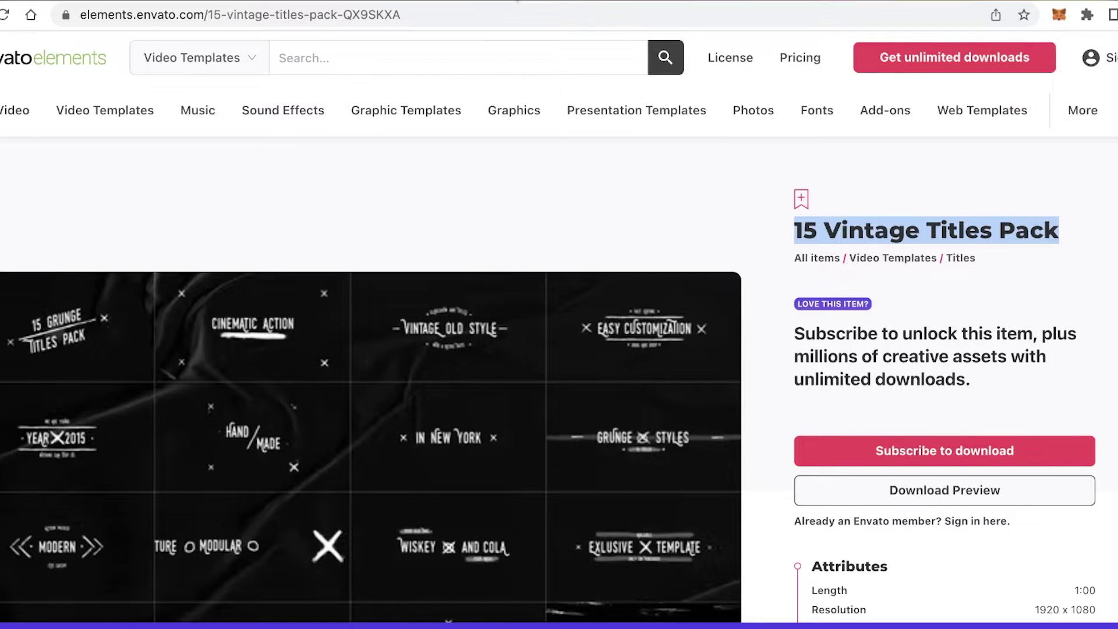
pyautogui.scroll(-1, 777, 275)
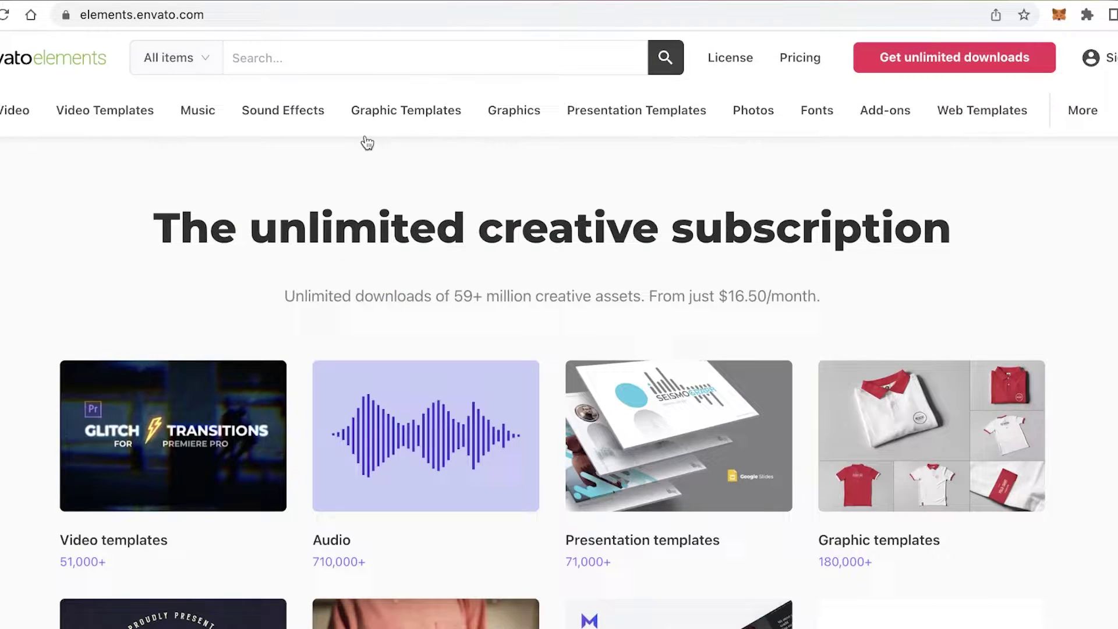
# - Open the Envato Elements Presentation Templates collection
pyautogui.click(668, 115)
pyautogui.scroll(-5, 666, 178)
pyautogui.scroll(-5, 666, 178)
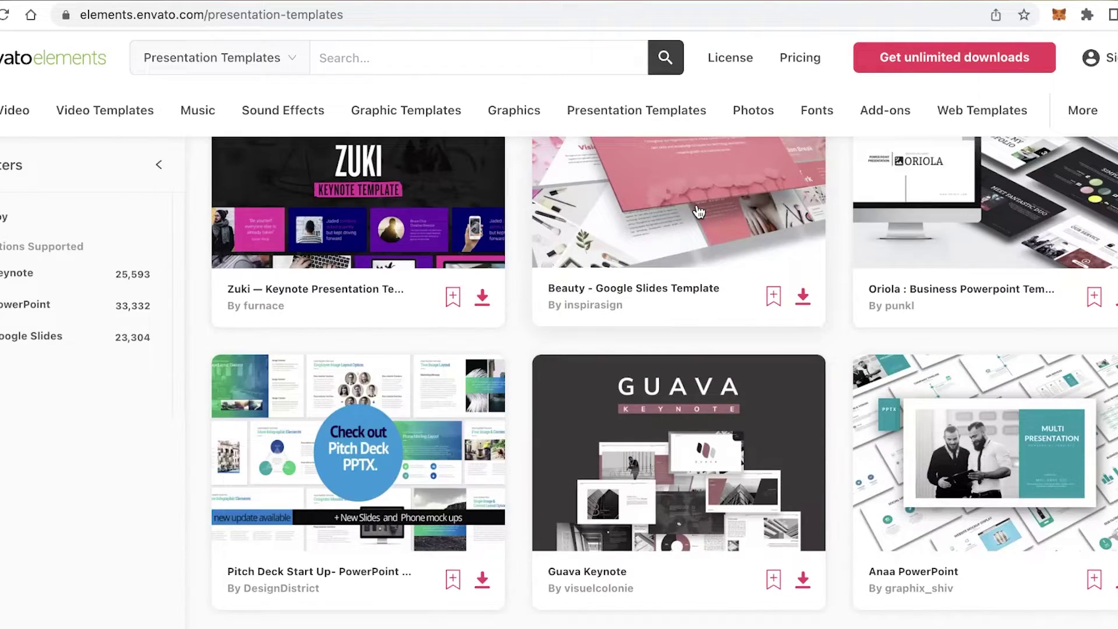
pyautogui.scroll(-3, 665, 178)
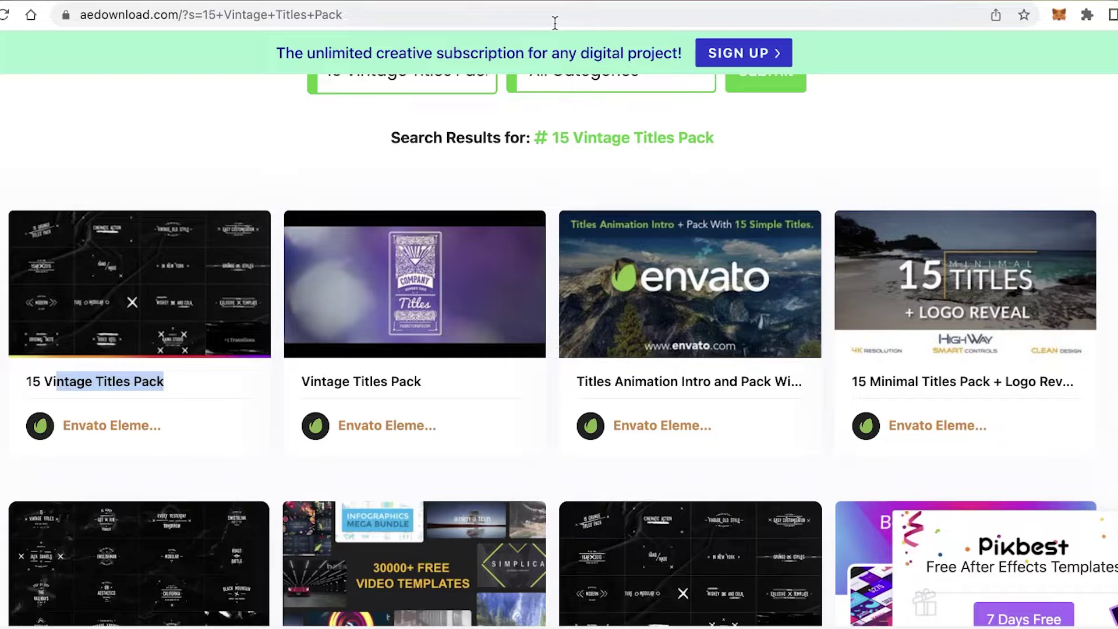
pyautogui.scroll(2, 544, 55)
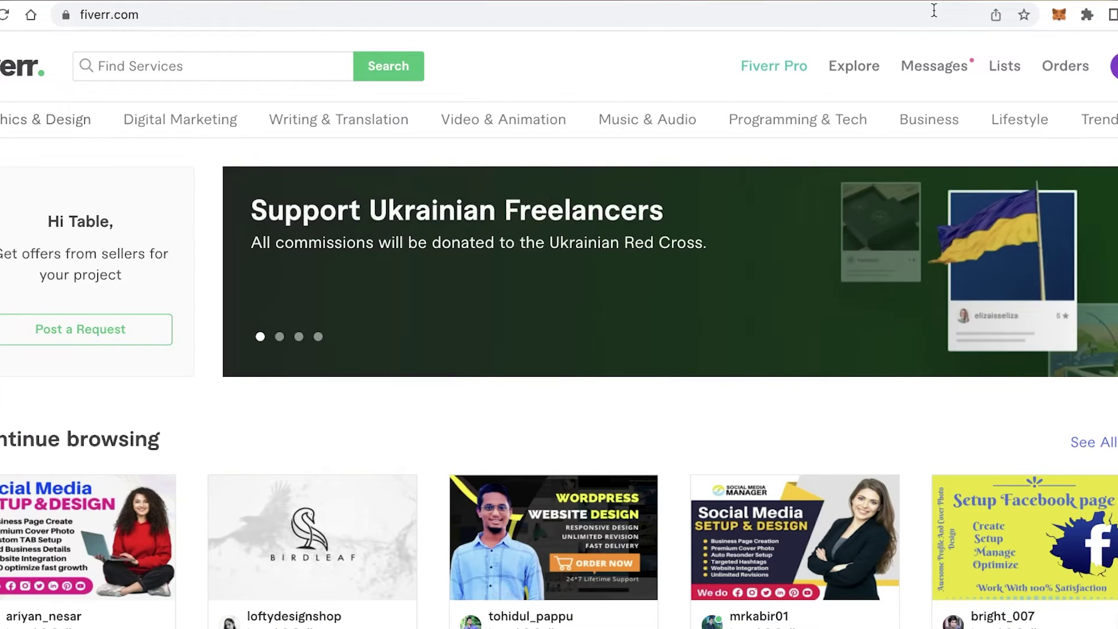
pyautogui.scroll(-4, 306, 112)
pyautogui.scroll(4, 398, 243)
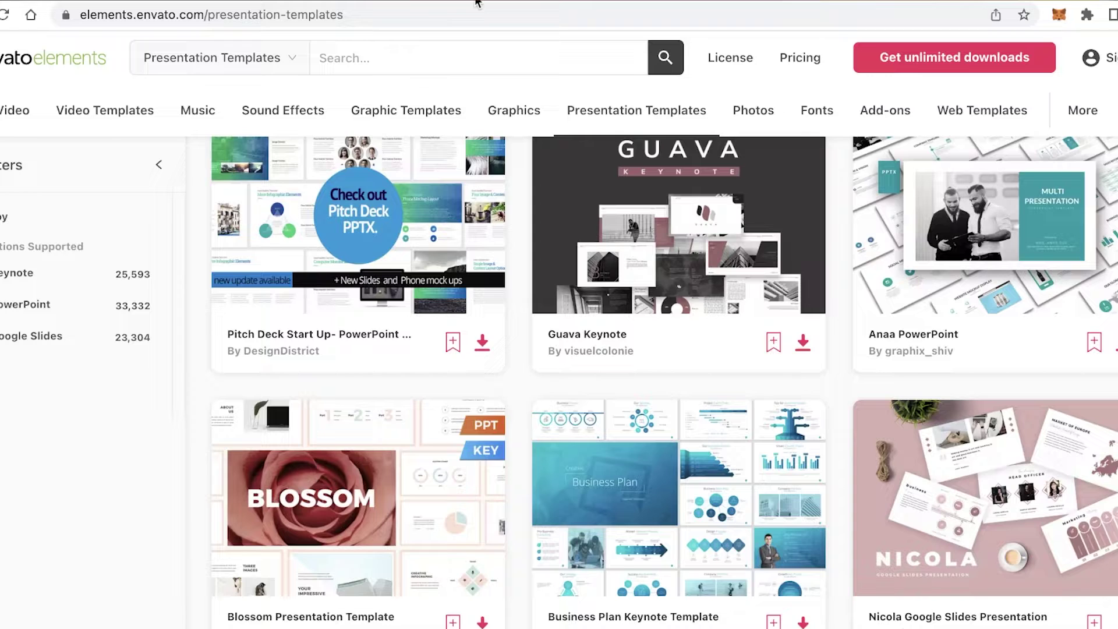
pyautogui.scroll(-2, 406, 192)
# - Go to the Envato Elements homepage plans section, then switch to the Wix tab
pyautogui.click(26, 61)
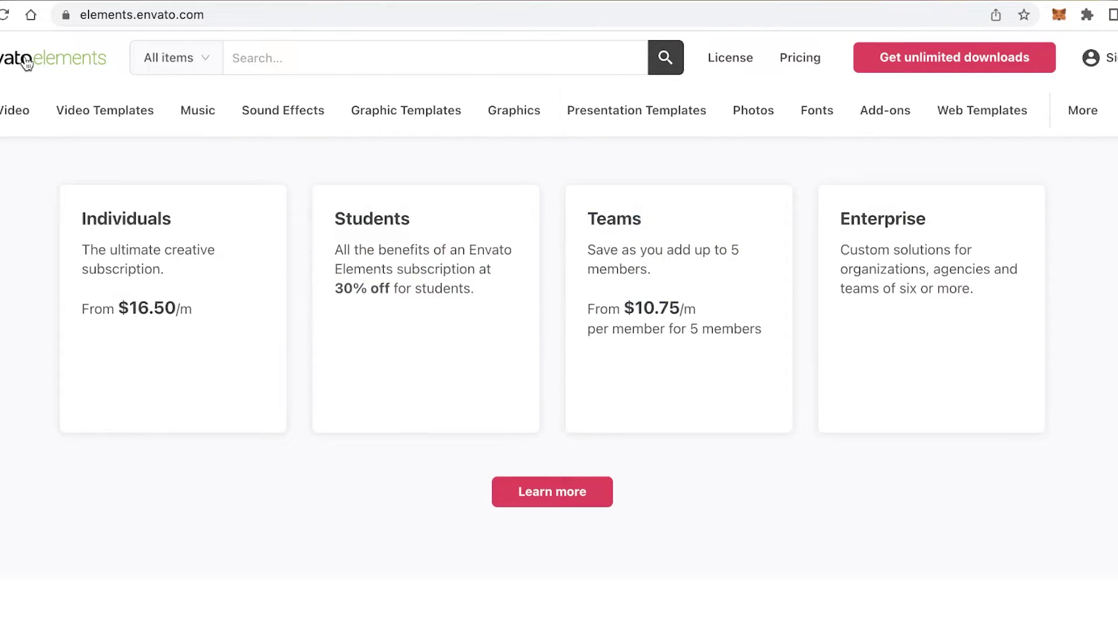
pyautogui.scroll(-2, 306, 193)
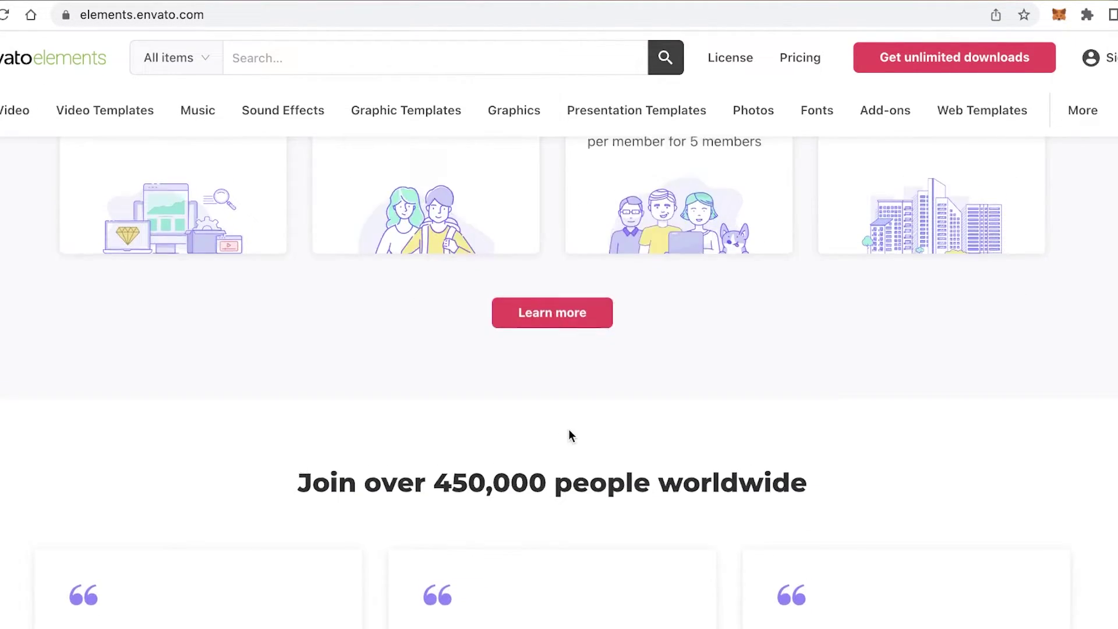
pyautogui.scroll(2, 568, 433)
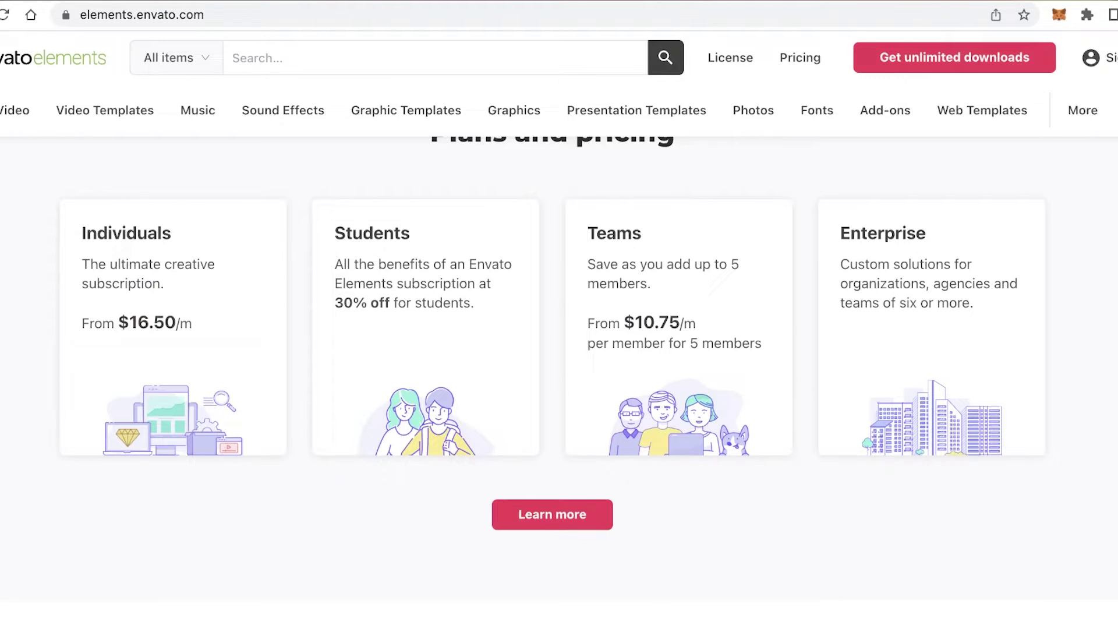
pyautogui.click(787, 1)
pyautogui.scroll(-5, 463, 231)
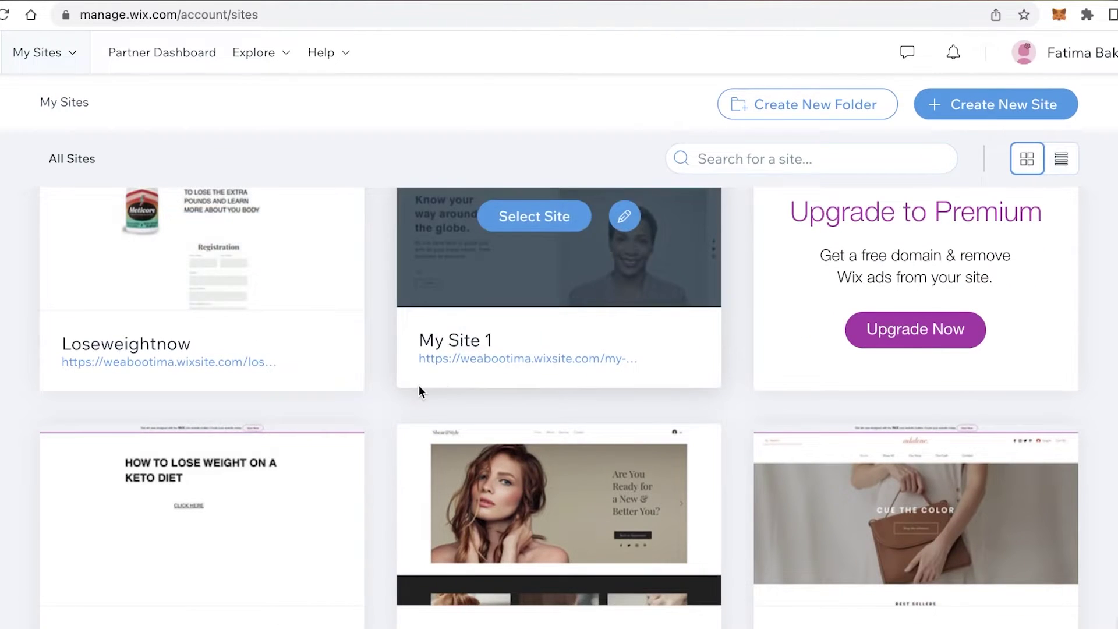
# - View the live My Site 1 and Loseweightnow sites from the Wix dashboard
pyautogui.click(462, 358)
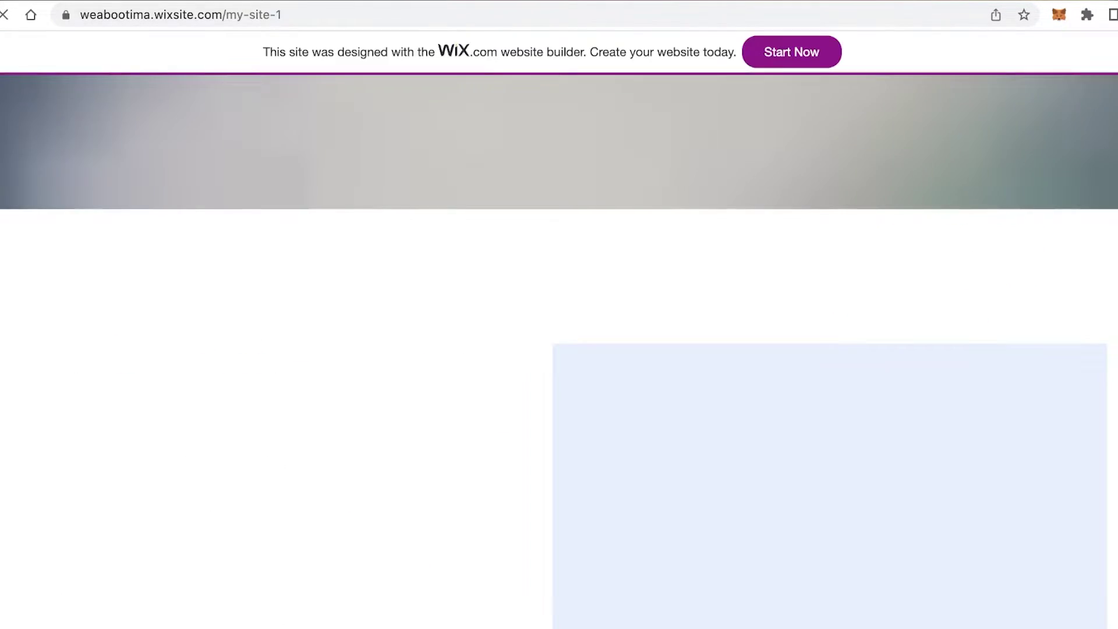
pyautogui.click(786, 2)
pyautogui.click(262, 364)
pyautogui.click(921, 1)
pyautogui.scroll(-5, 811, 332)
pyautogui.scroll(5, 900, 211)
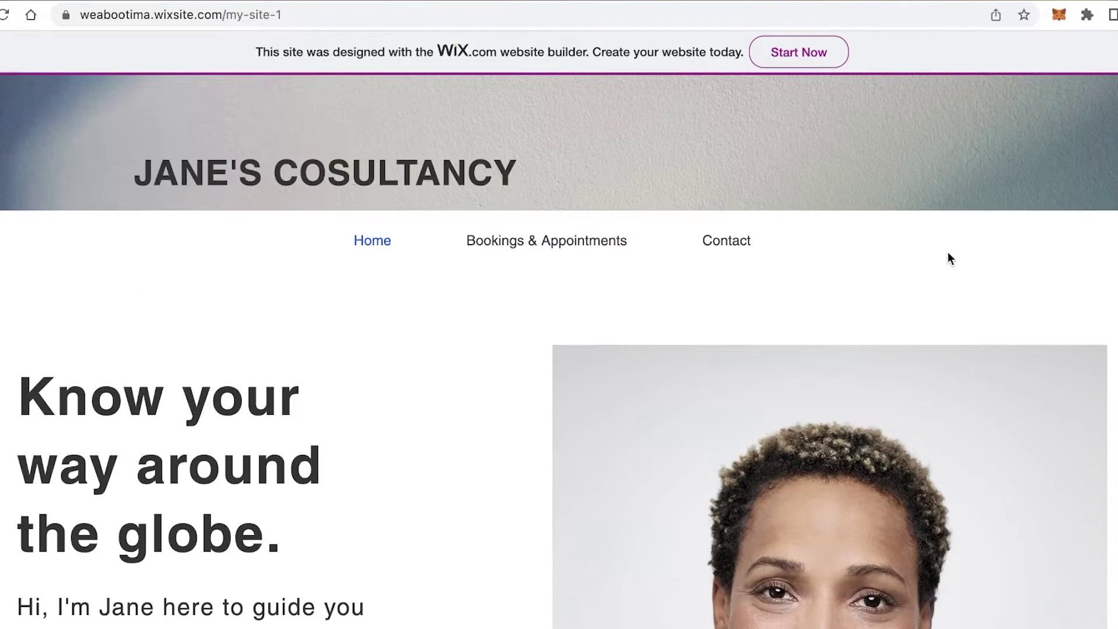
pyautogui.scroll(-2, 559, 318)
pyautogui.scroll(-5, 687, 374)
pyautogui.scroll(-1, 1076, 294)
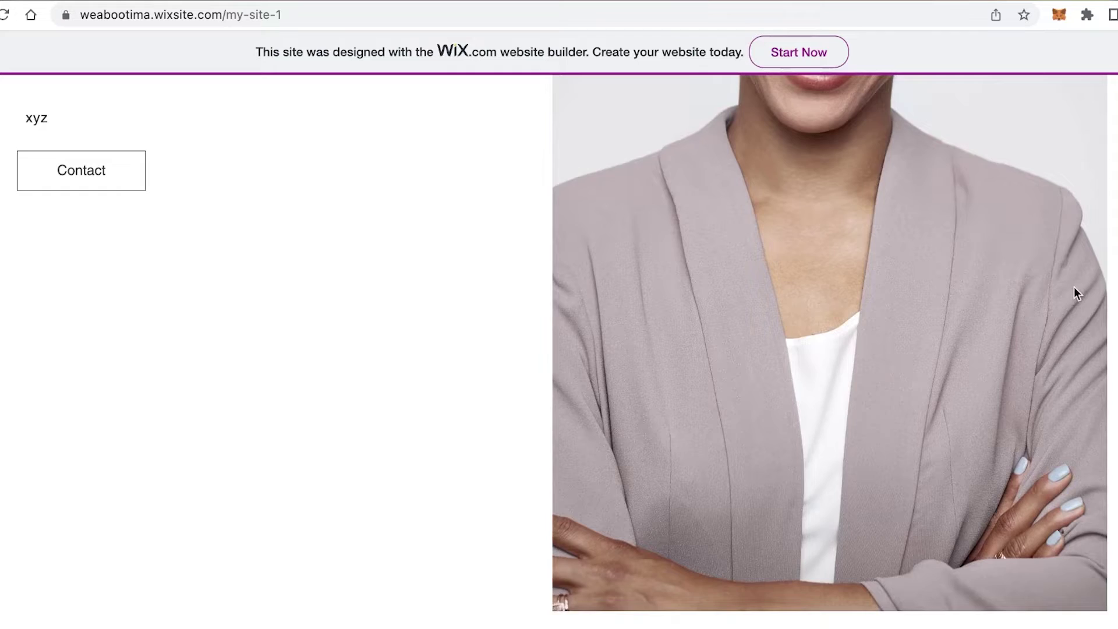
pyautogui.scroll(7, 1049, 262)
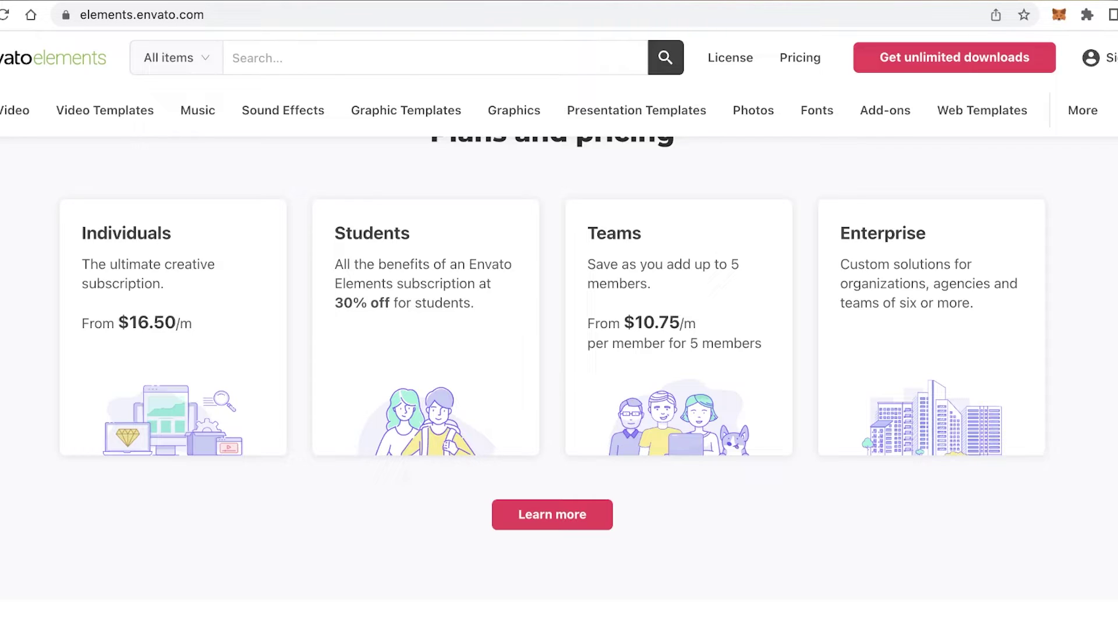
pyautogui.moveTo(405, 110)
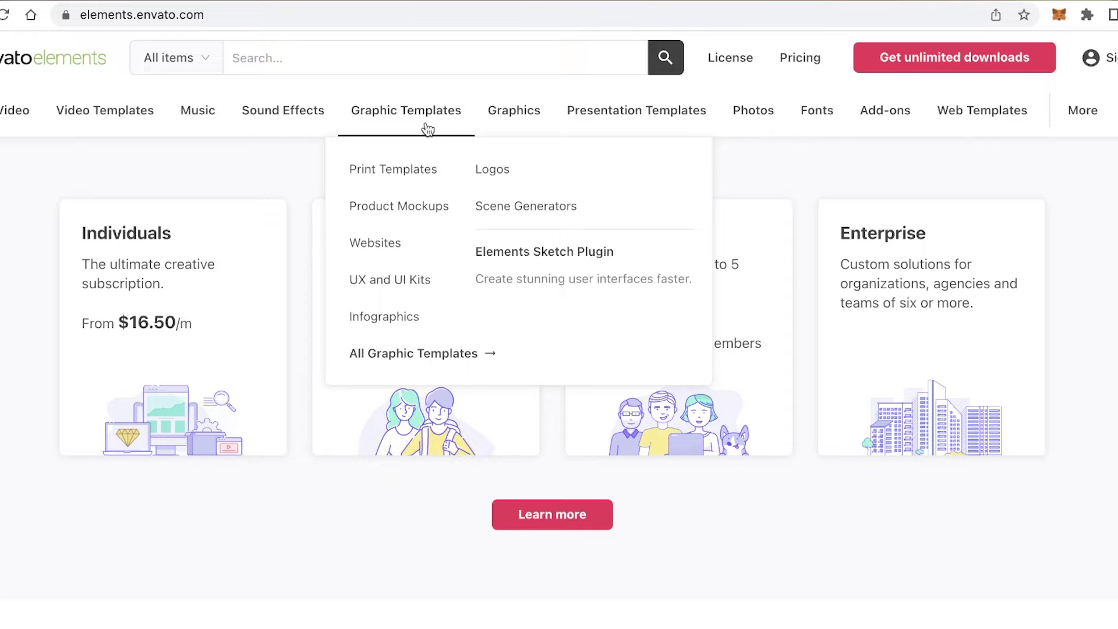
# - Open Future Club CD Cover Artwork from Graphic Templates and copy its title text
pyautogui.click(425, 128)
pyautogui.scroll(-4, 433, 333)
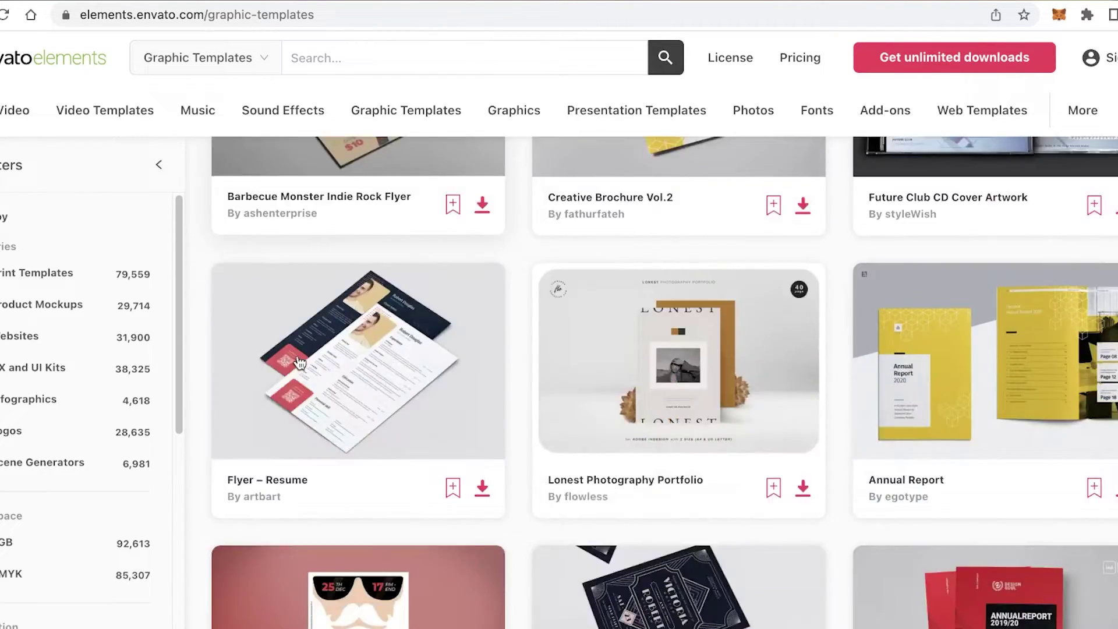
pyautogui.scroll(-3, 433, 332)
pyautogui.scroll(7, 434, 332)
pyautogui.scroll(-3, 1009, 347)
pyautogui.scroll(-2, 972, 206)
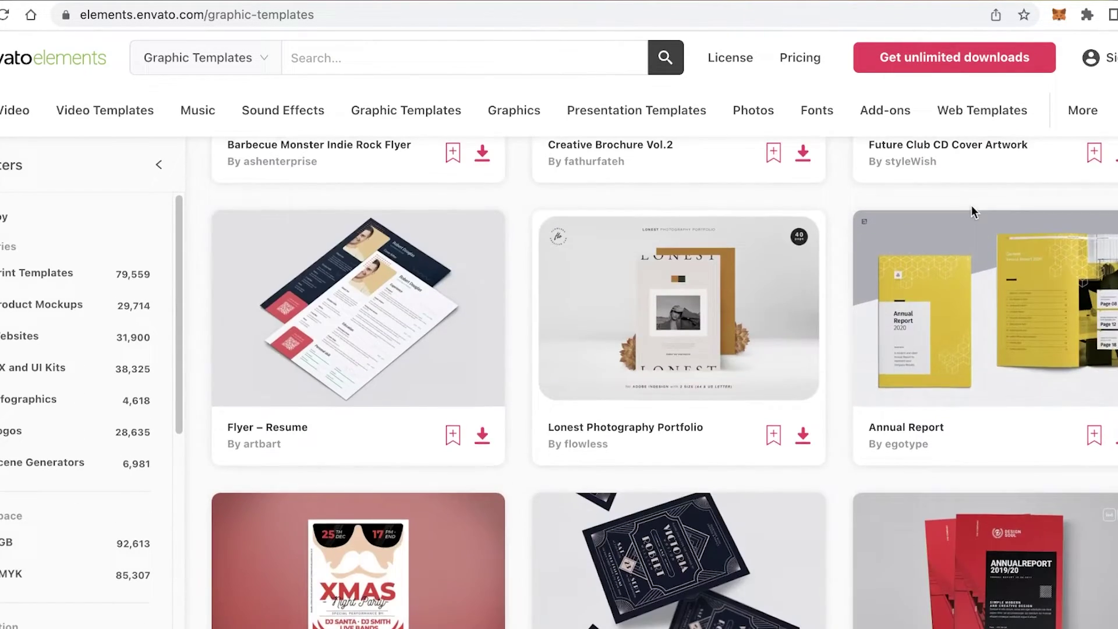
pyautogui.scroll(2, 968, 365)
pyautogui.click(968, 366)
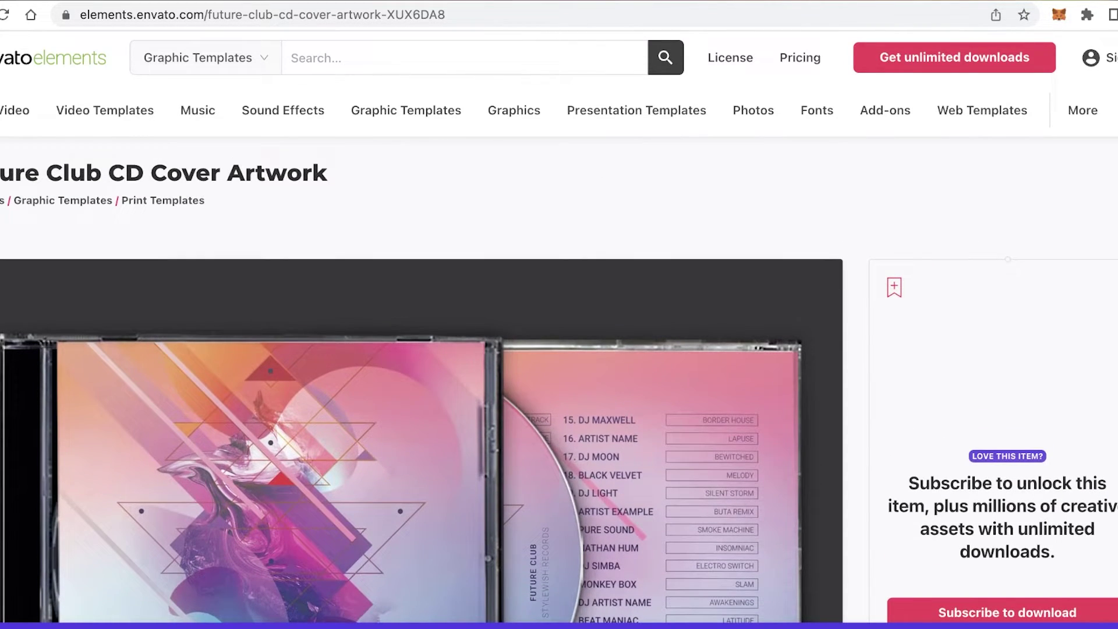
pyautogui.moveTo(328, 172); pyautogui.dragTo(0, 172)
pyautogui.rightClick(296, 180)
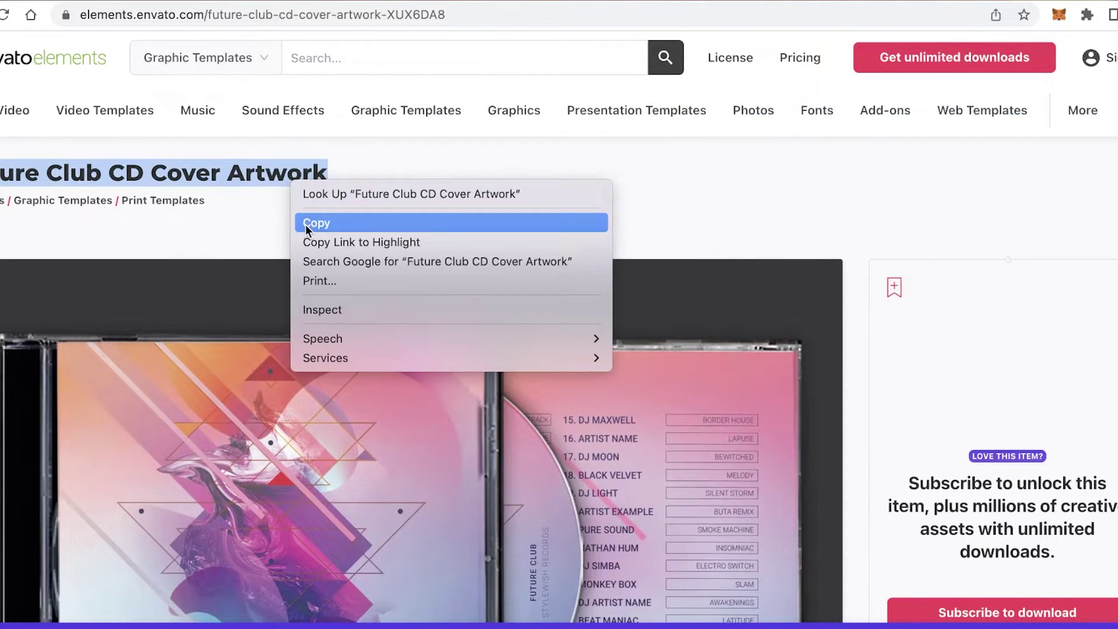
pyautogui.click(304, 225)
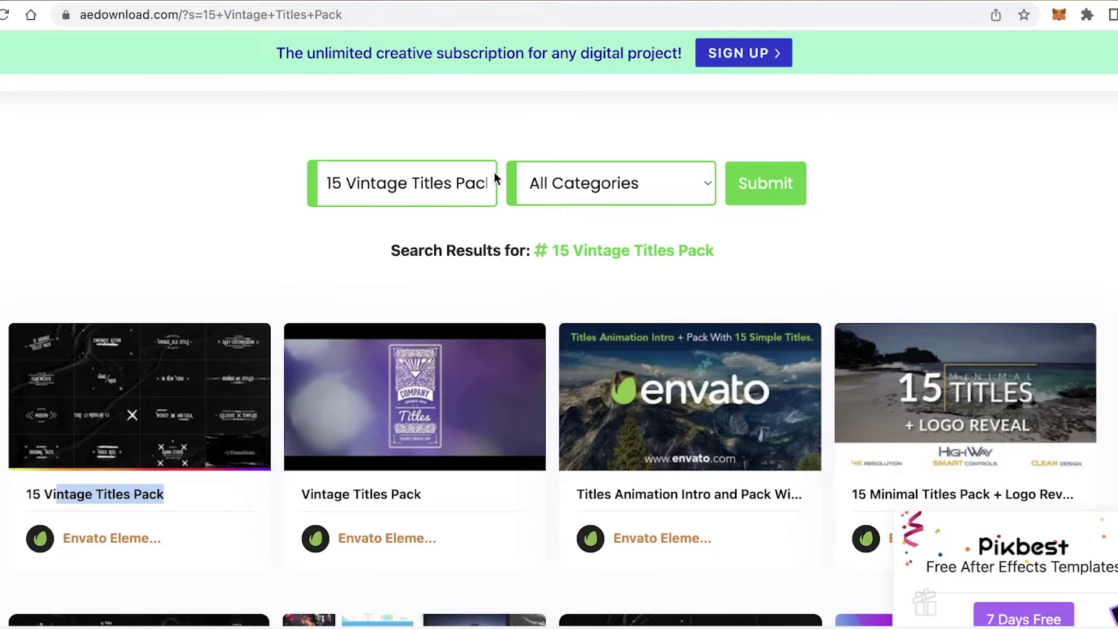
# - Copy the '15 Vintage Titles Pack' query and resubmit the aedownload search
pyautogui.tripleClick(349, 181)
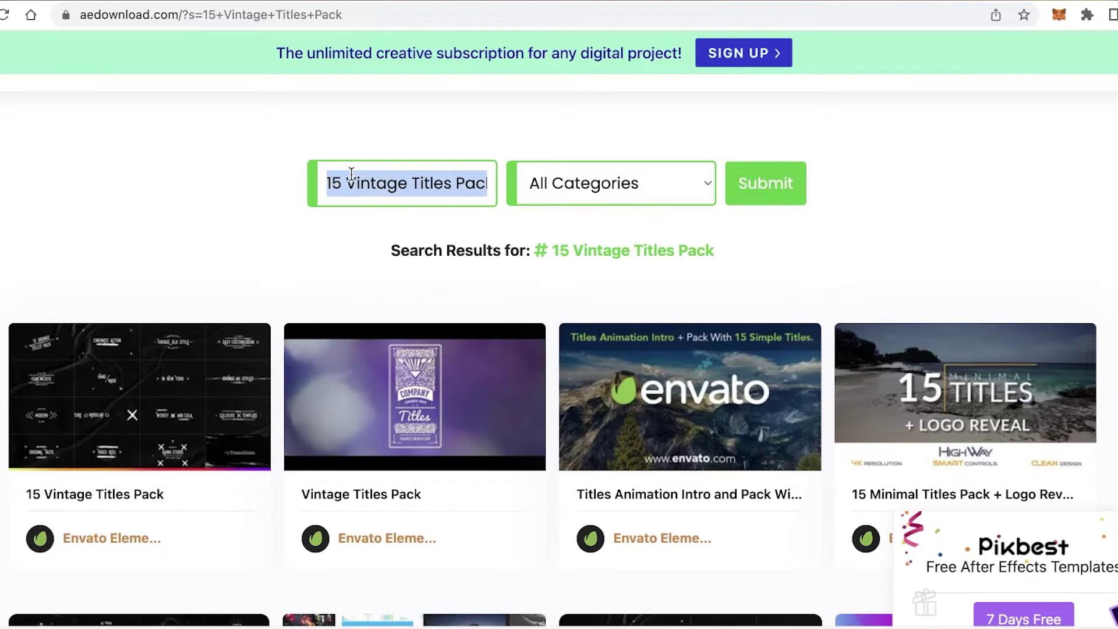
pyautogui.rightClick(354, 180)
pyautogui.click(378, 311)
pyautogui.click(775, 186)
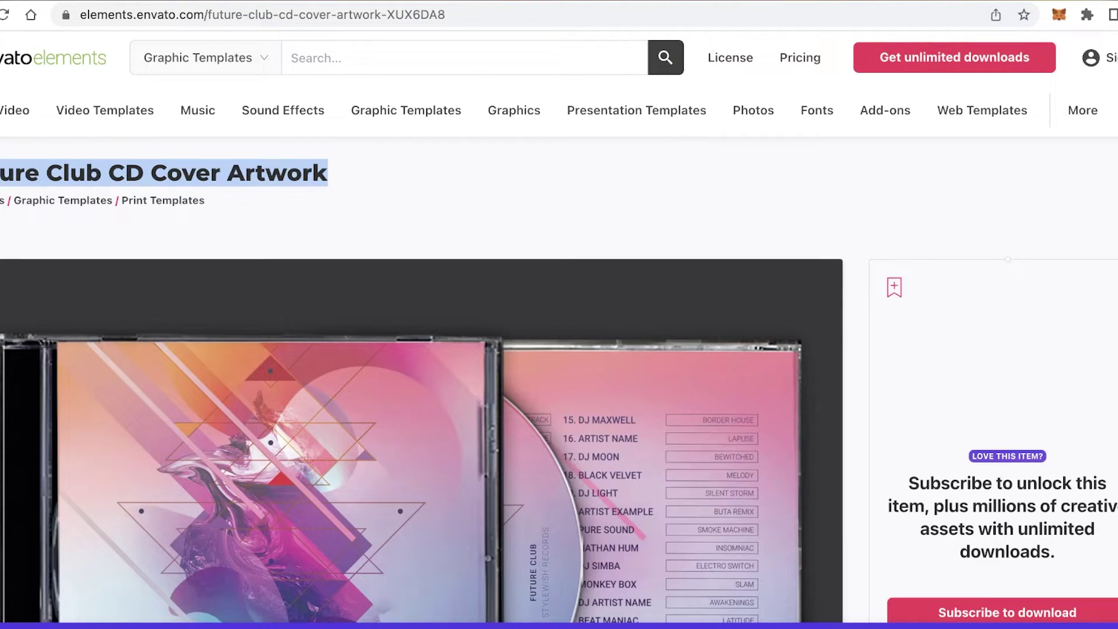
# - Clear the title selection and go back to the Envato Elements homepage via the logo
pyautogui.click(486, 153)
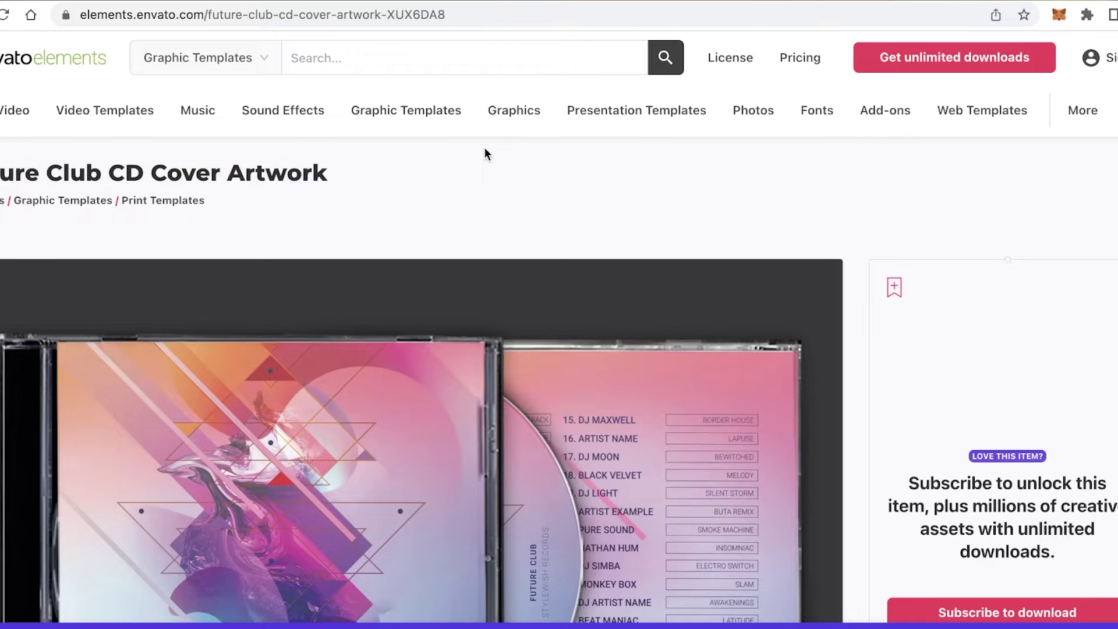
pyautogui.scroll(-3, 485, 153)
pyautogui.scroll(-1, 485, 154)
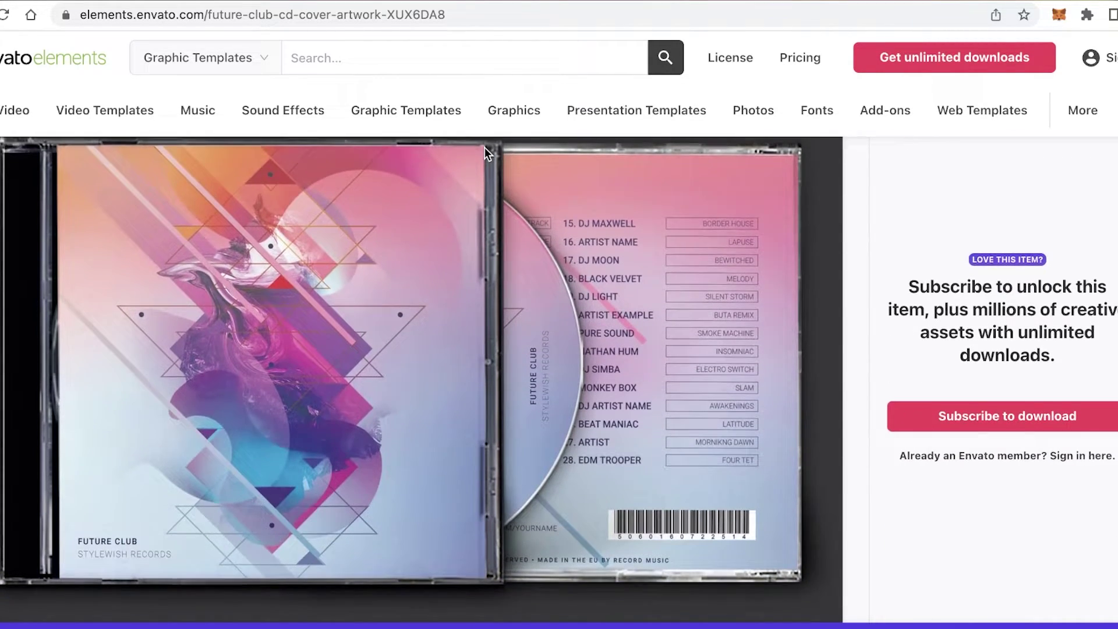
pyautogui.scroll(-5, 486, 148)
pyautogui.scroll(-1, 485, 147)
pyautogui.scroll(10, 485, 148)
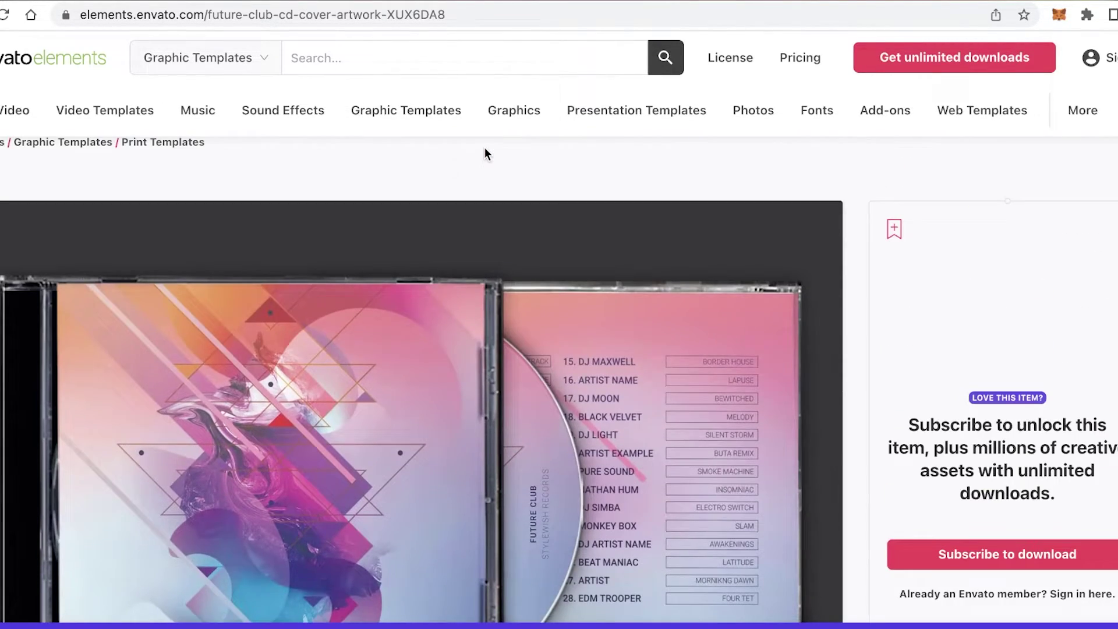
pyautogui.scroll(-5, 485, 153)
pyautogui.scroll(-2, 484, 154)
pyautogui.scroll(2, 484, 154)
pyautogui.scroll(4, 473, 177)
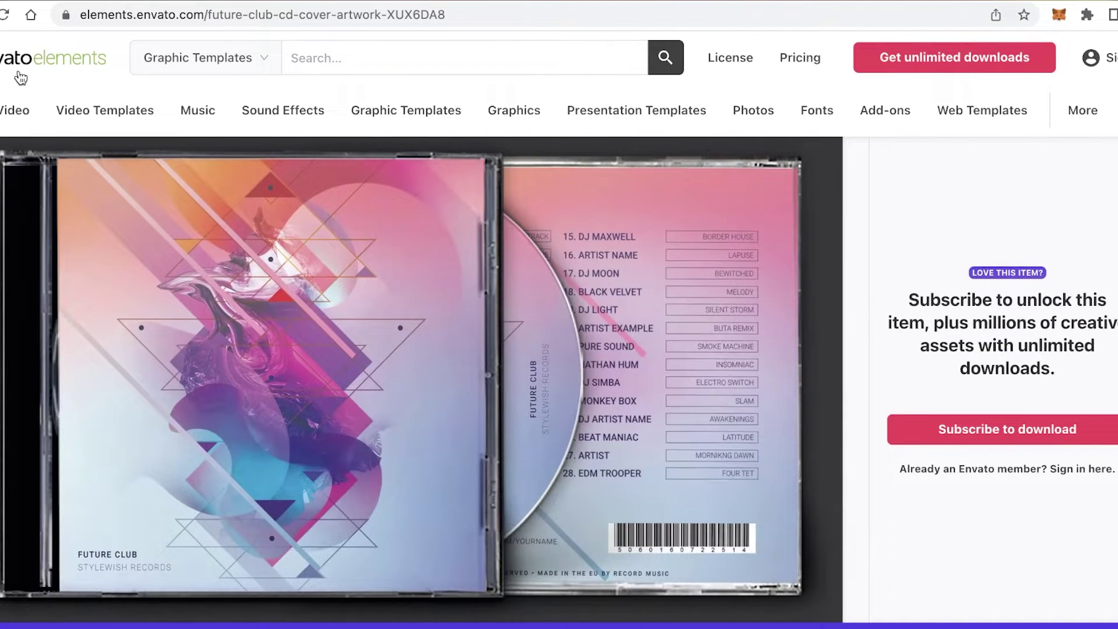
pyautogui.click(20, 78)
pyautogui.scroll(-5, 176, 376)
pyautogui.scroll(3, 184, 379)
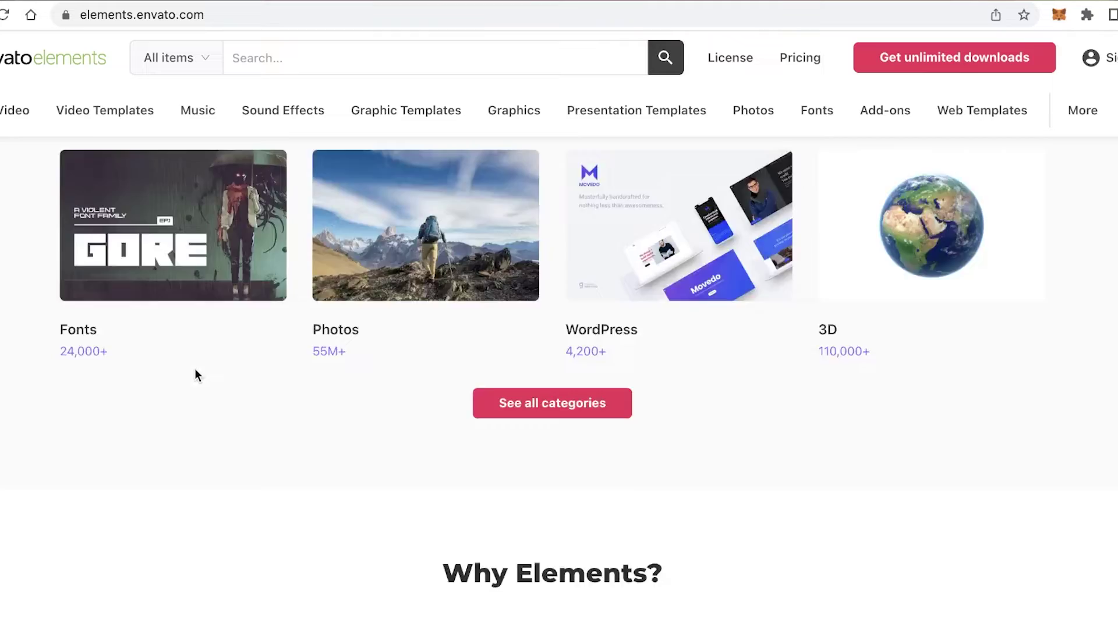
pyautogui.scroll(5, 194, 375)
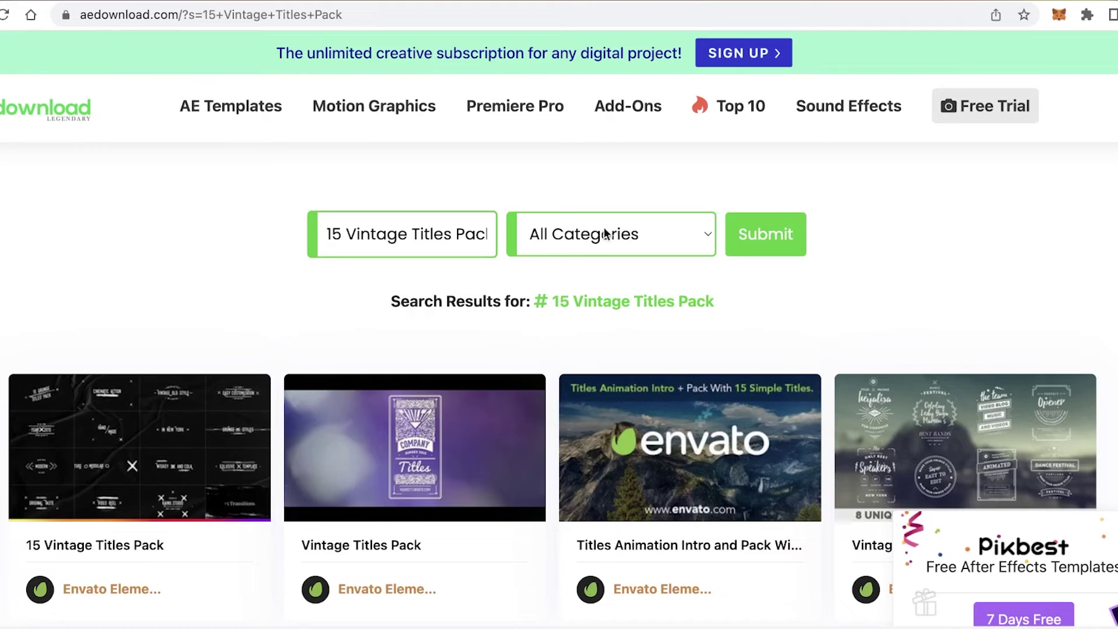
pyautogui.scroll(-5, 602, 263)
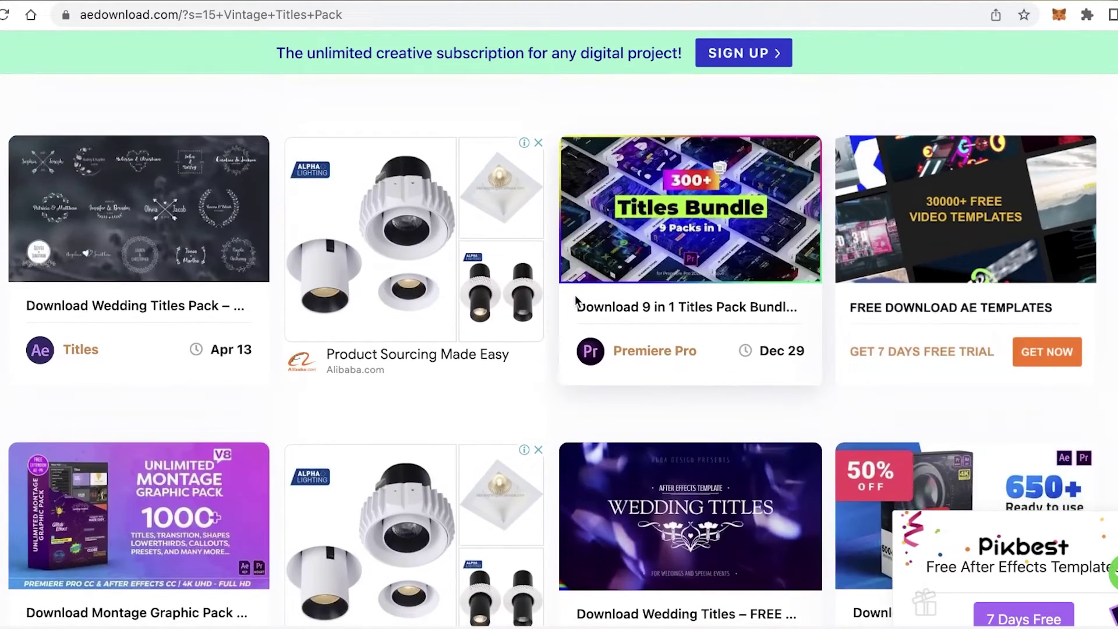
pyautogui.scroll(8, 578, 294)
pyautogui.scroll(1, 577, 295)
pyautogui.scroll(2, 415, 298)
pyautogui.scroll(-5, 415, 293)
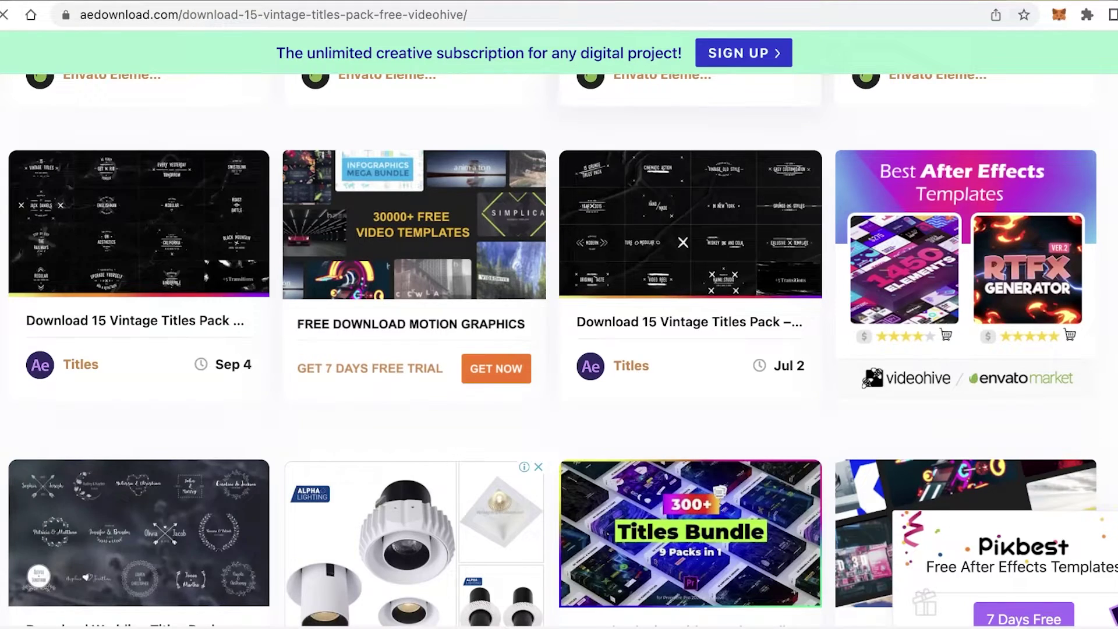
pyautogui.scroll(-3, 428, 162)
pyautogui.scroll(-3, 429, 162)
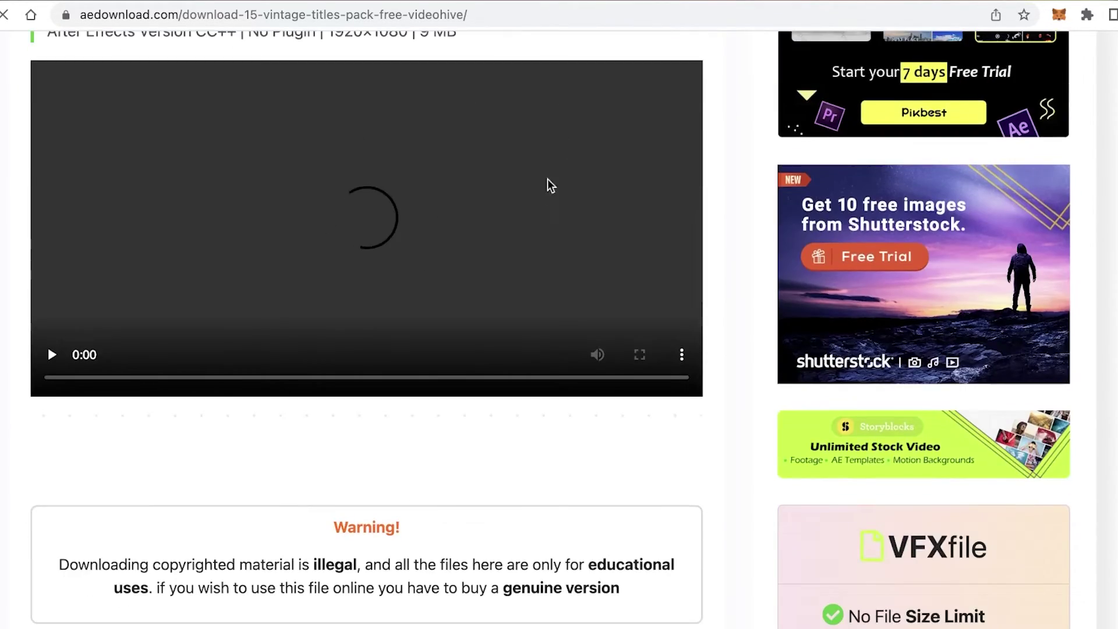
pyautogui.scroll(3, 550, 183)
pyautogui.scroll(3, 192, 154)
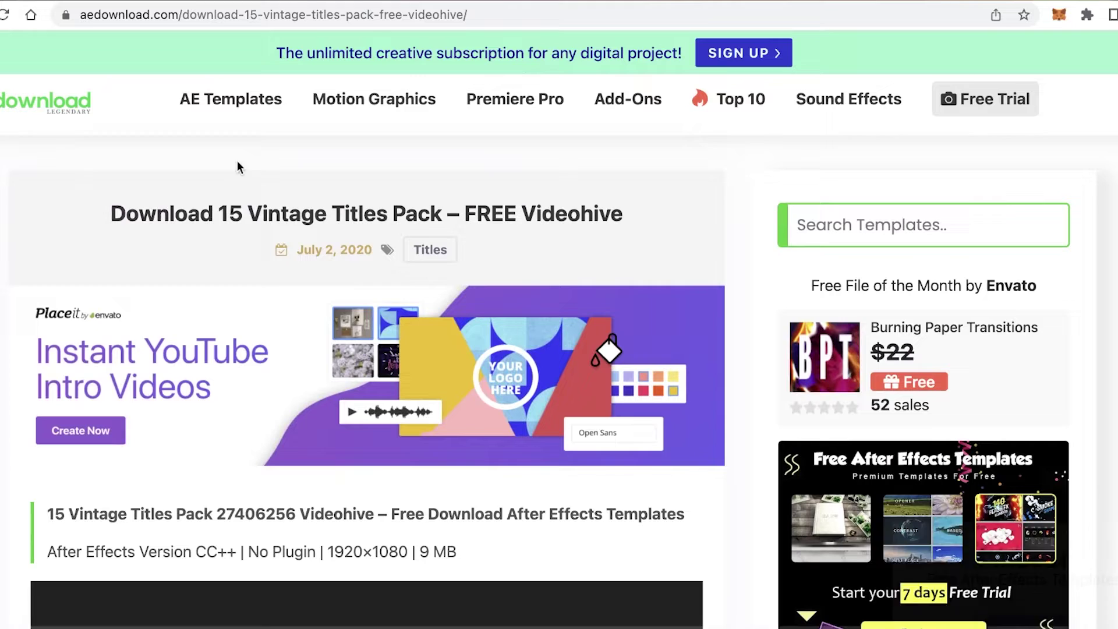
pyautogui.scroll(-3, 166, 316)
pyautogui.scroll(-5, 173, 316)
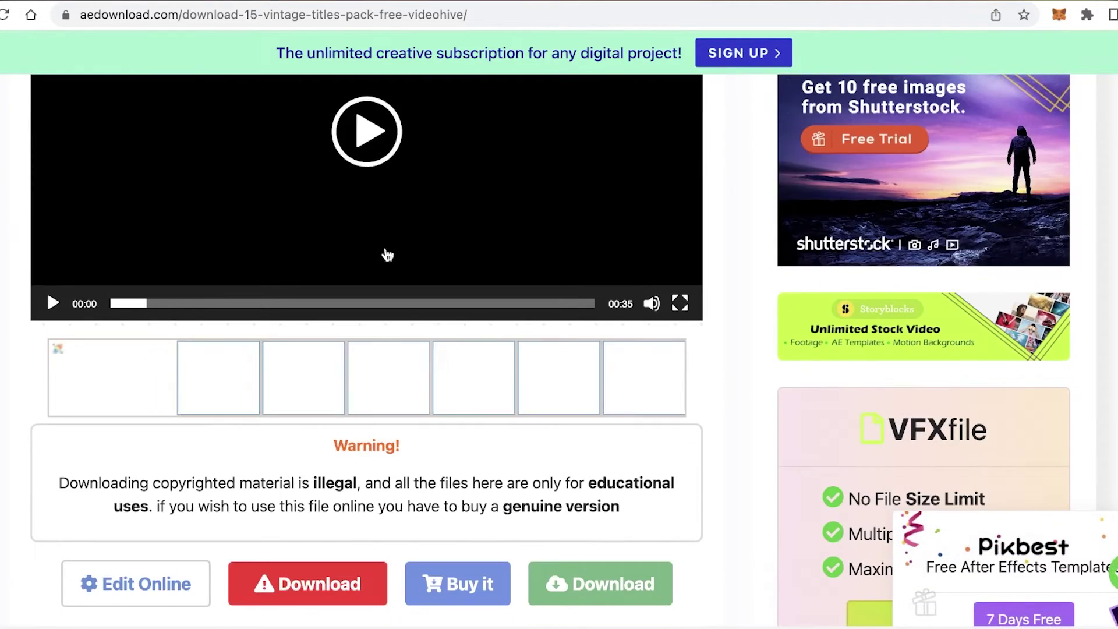
pyautogui.scroll(3, 223, 459)
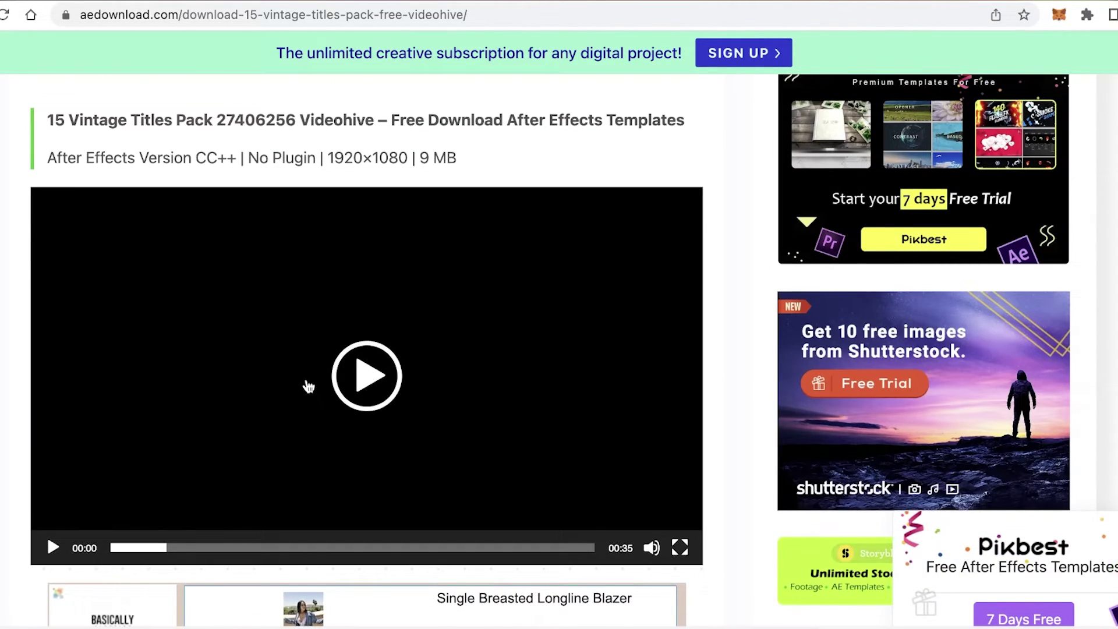
pyautogui.scroll(-4, 358, 492)
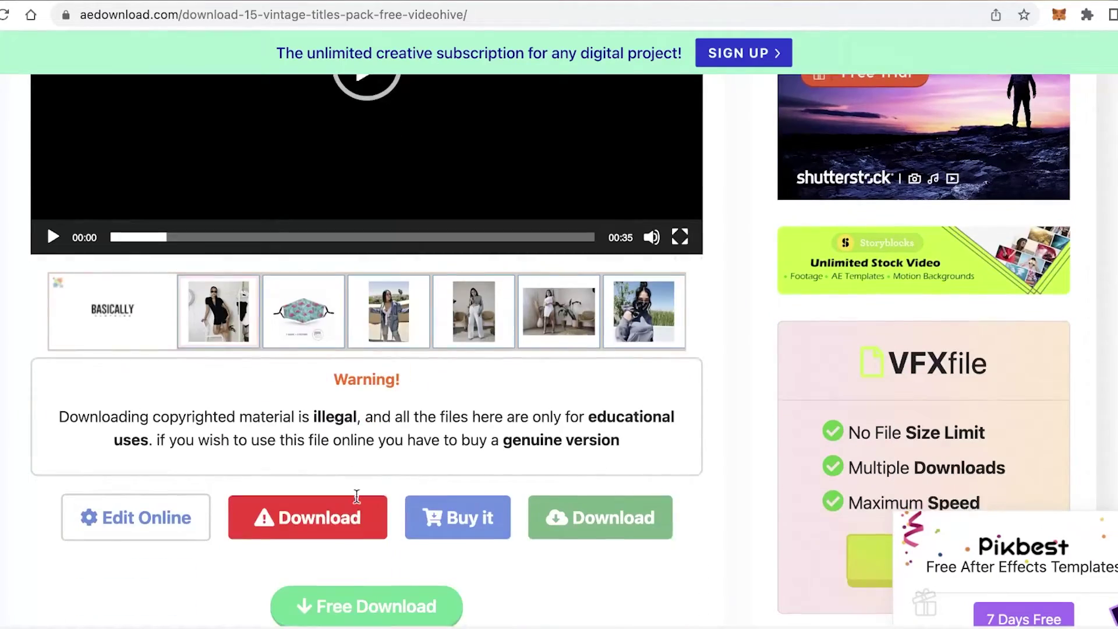
pyautogui.scroll(-3, 329, 328)
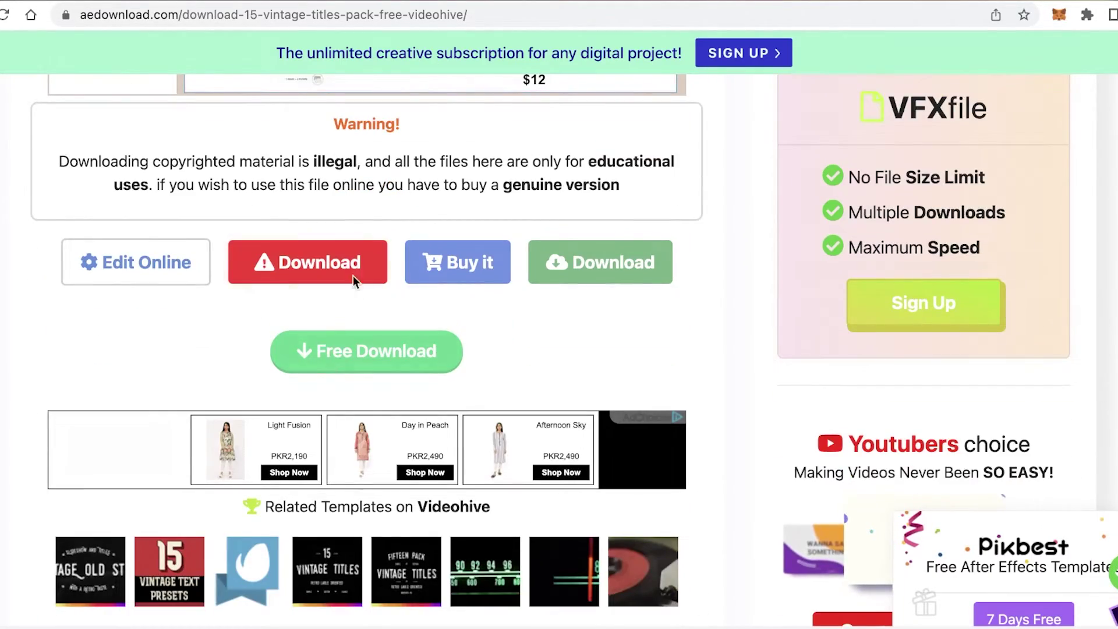
pyautogui.scroll(2, 376, 254)
pyautogui.scroll(-10, 382, 240)
pyautogui.scroll(5, 384, 238)
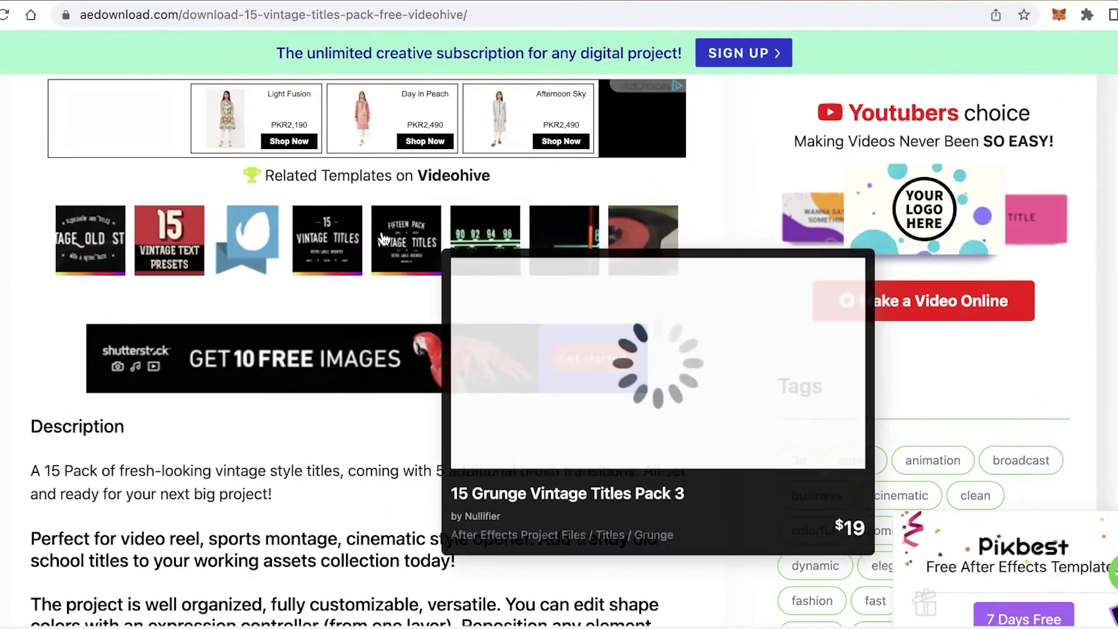
pyautogui.scroll(-4, 376, 117)
pyautogui.scroll(8, 378, 120)
pyautogui.scroll(4, 380, 119)
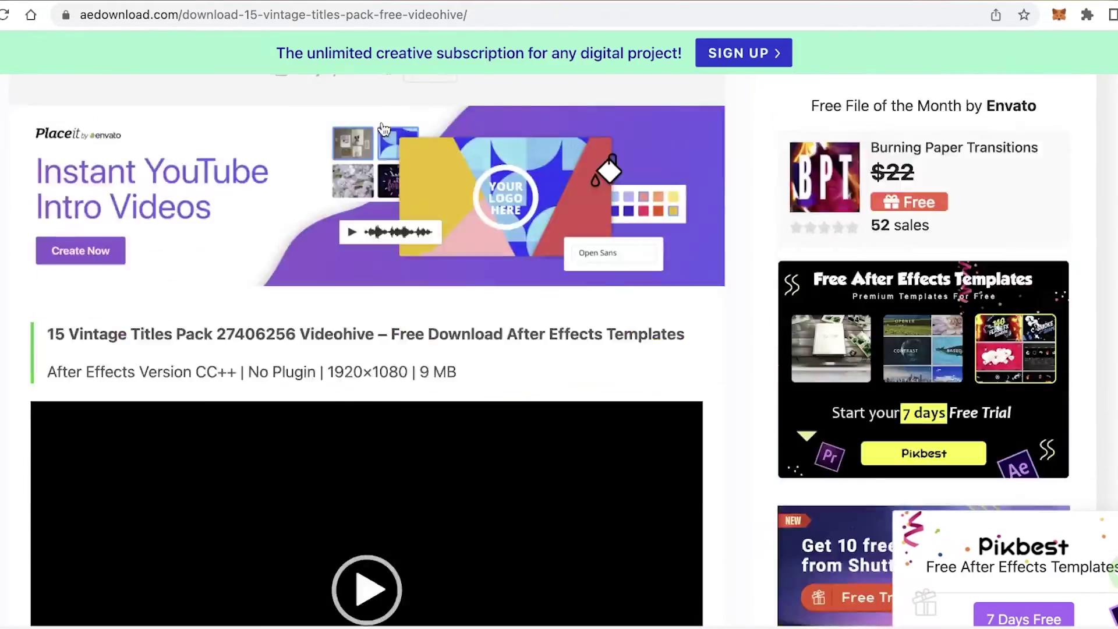
pyautogui.scroll(-5, 379, 131)
pyautogui.scroll(-4, 379, 142)
pyautogui.scroll(-3, 380, 142)
pyautogui.scroll(-1, 379, 149)
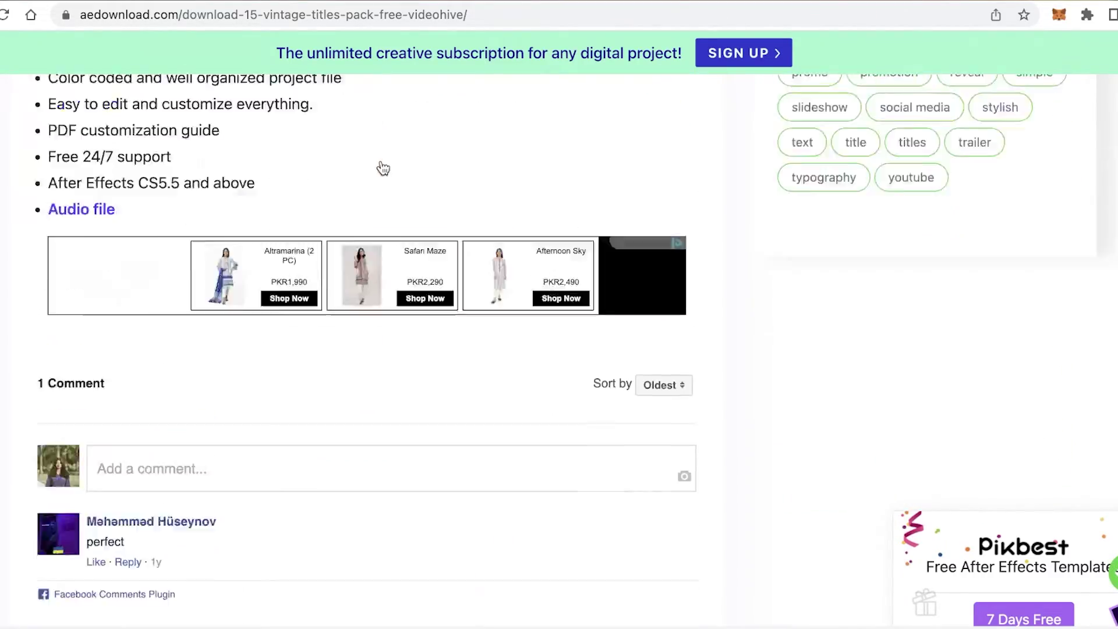
pyautogui.scroll(8, 379, 161)
pyautogui.scroll(6, 379, 161)
pyautogui.scroll(2, 381, 166)
pyautogui.scroll(-4, 381, 167)
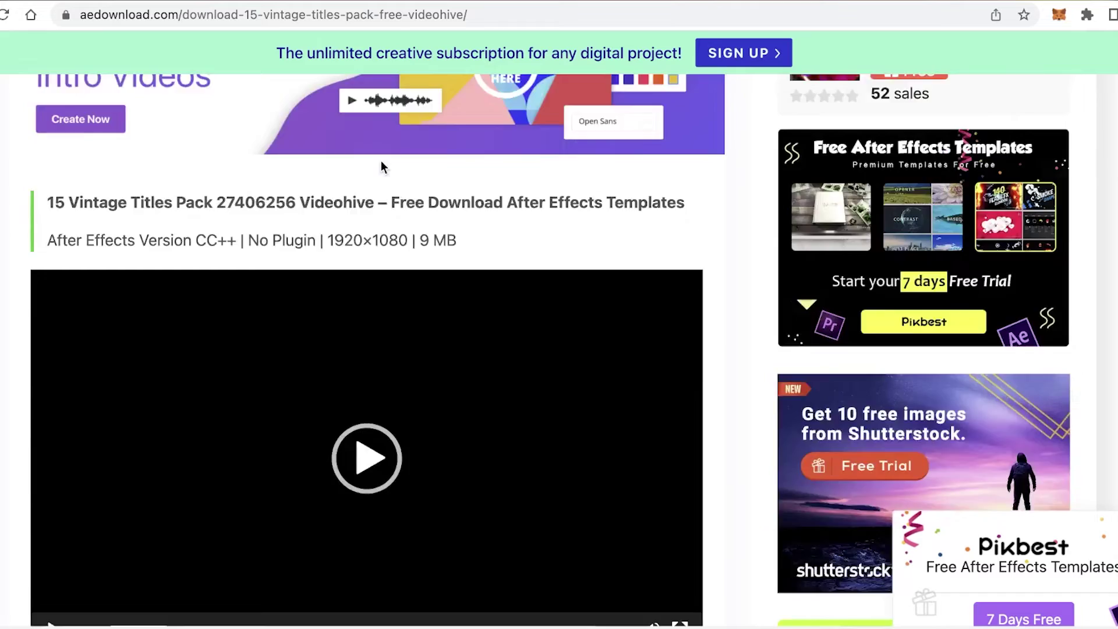
pyautogui.scroll(4, 381, 166)
pyautogui.scroll(-3, 381, 166)
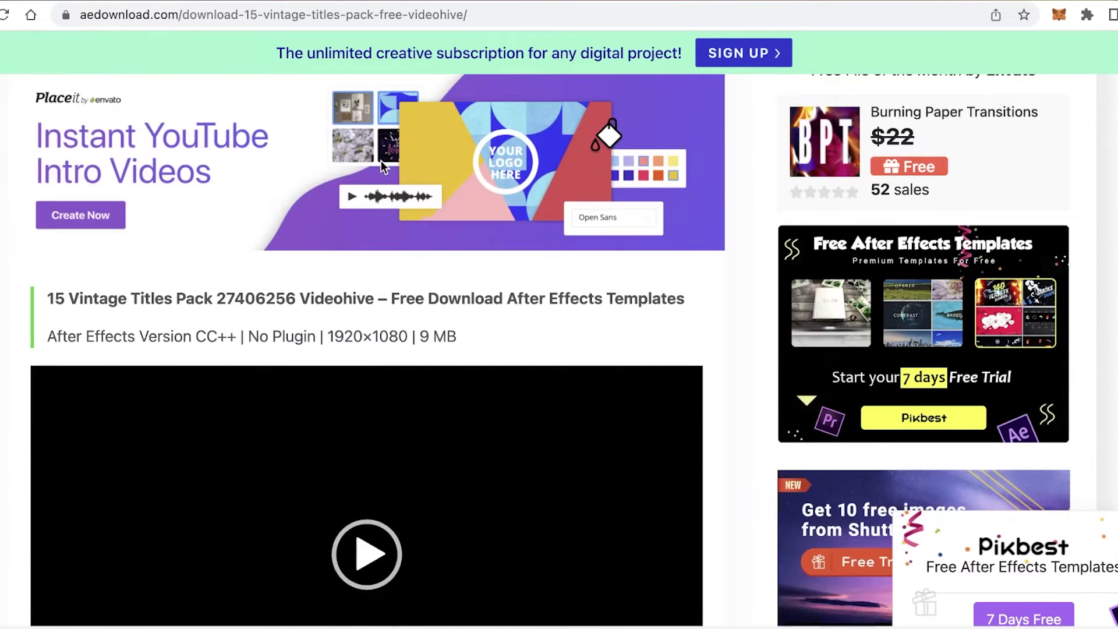
pyautogui.scroll(-2, 381, 167)
pyautogui.scroll(2, 381, 167)
pyautogui.scroll(2, 382, 166)
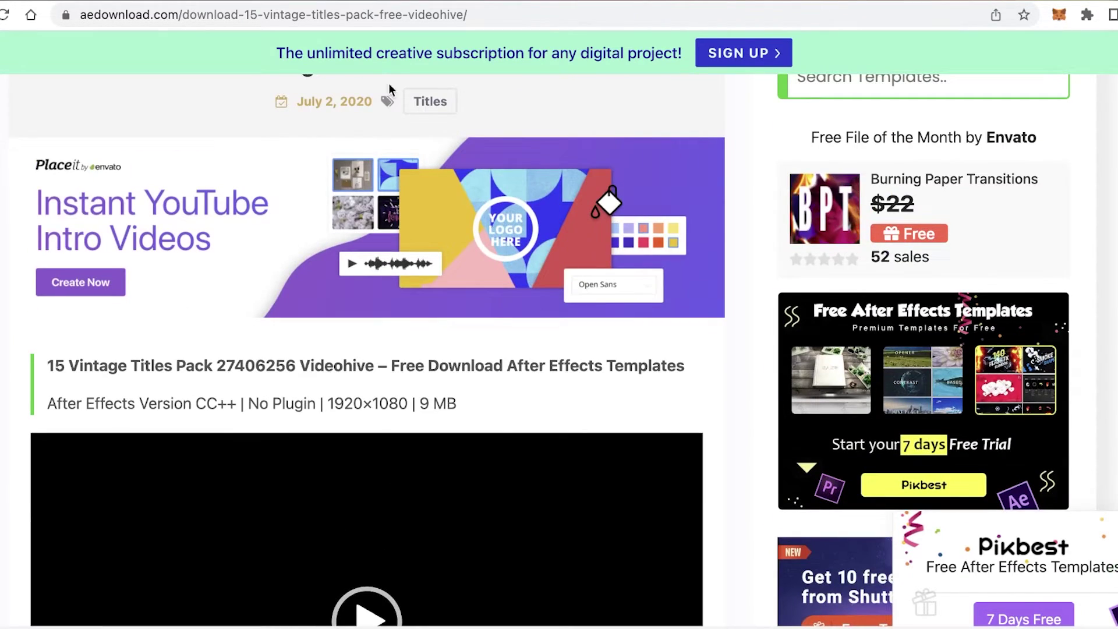
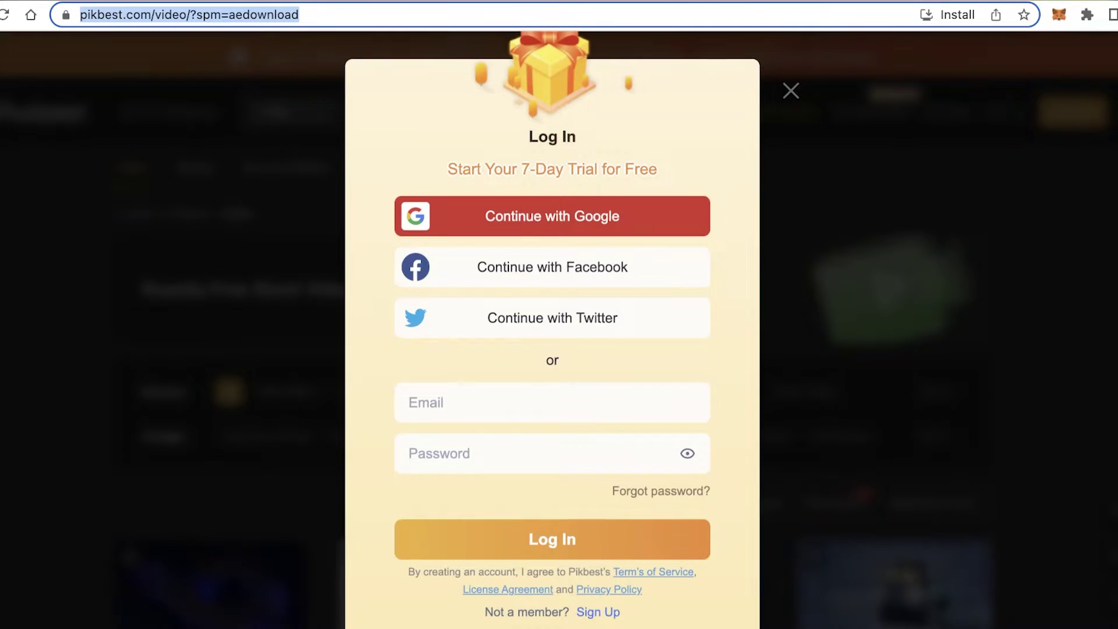
pyautogui.scroll(-4, 445, 184)
pyautogui.scroll(-1, 429, 155)
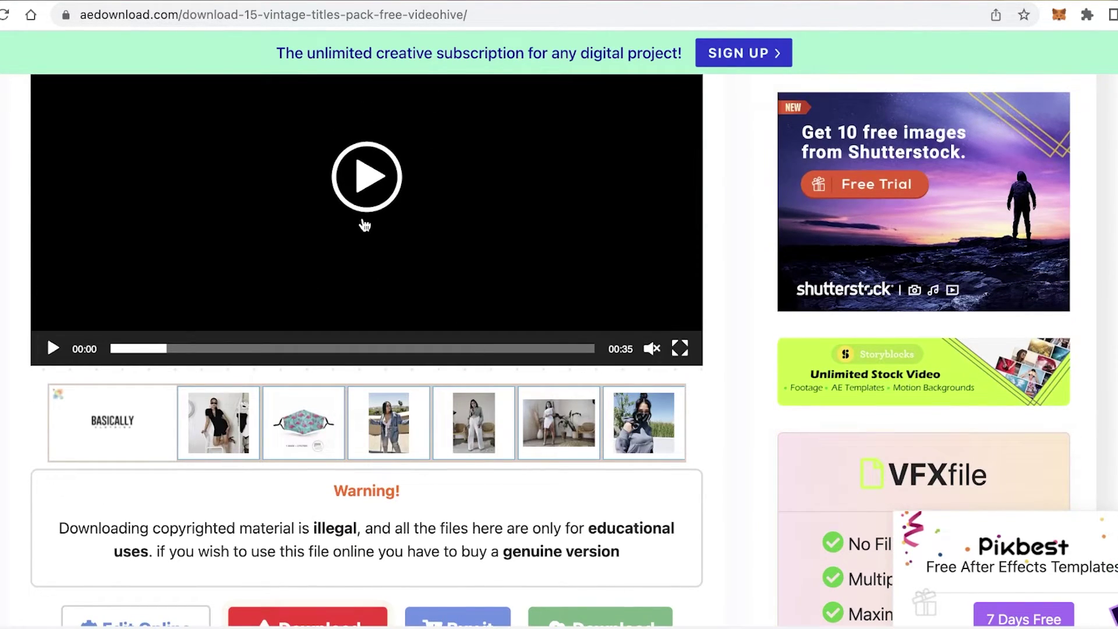
# - Play the 15 Vintage Titles Pack preview video and return to its aedownload.com page
pyautogui.click(406, 197)
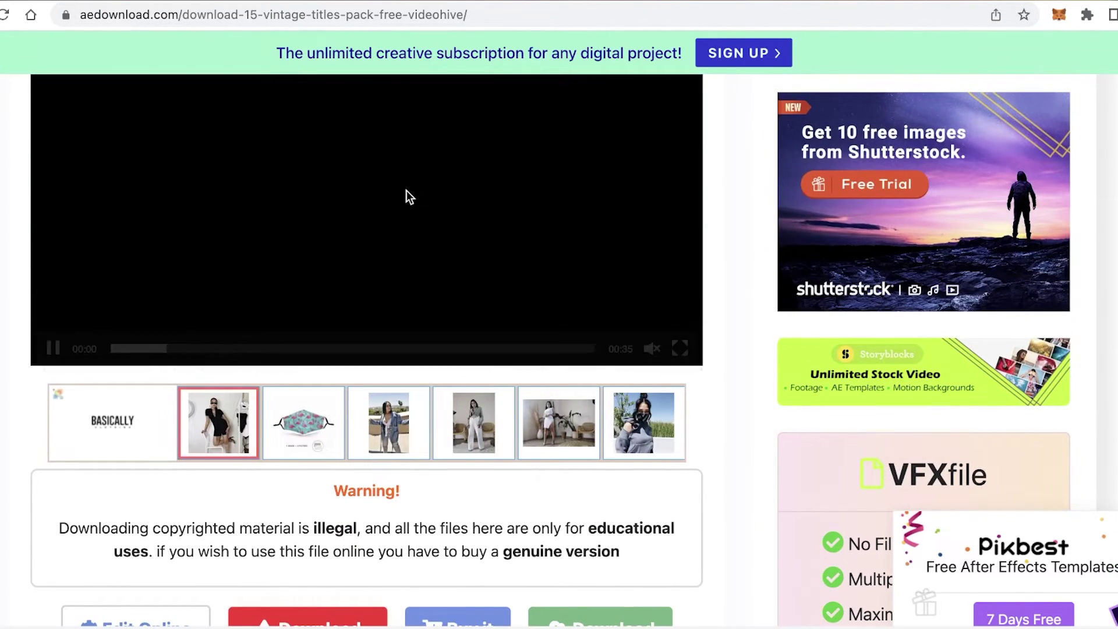
pyautogui.scroll(2, 406, 196)
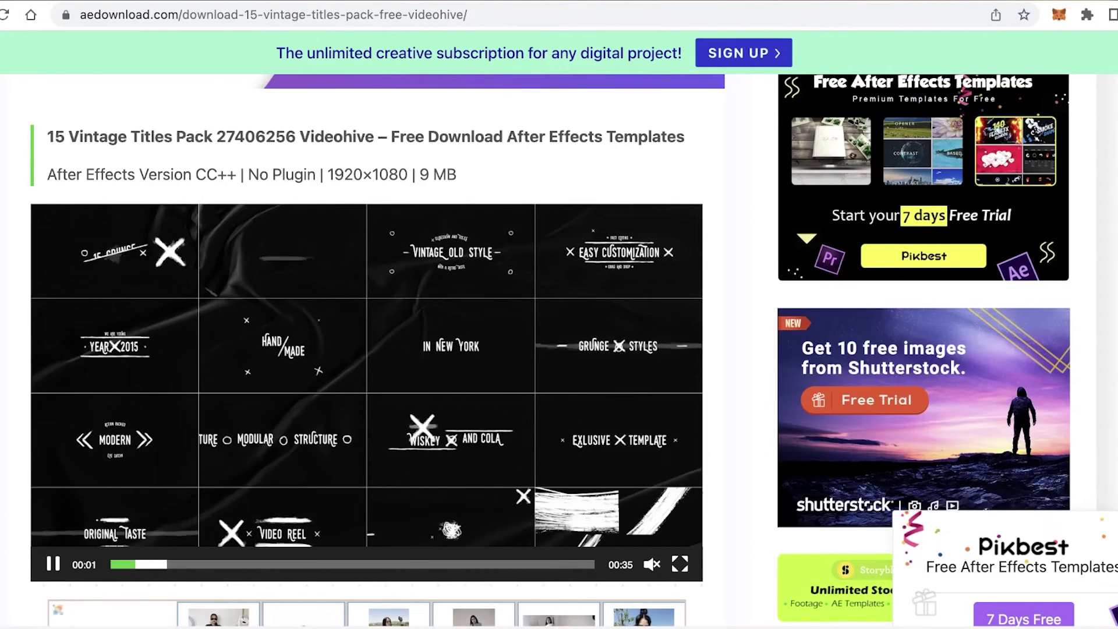
pyautogui.scroll(-4, 482, 259)
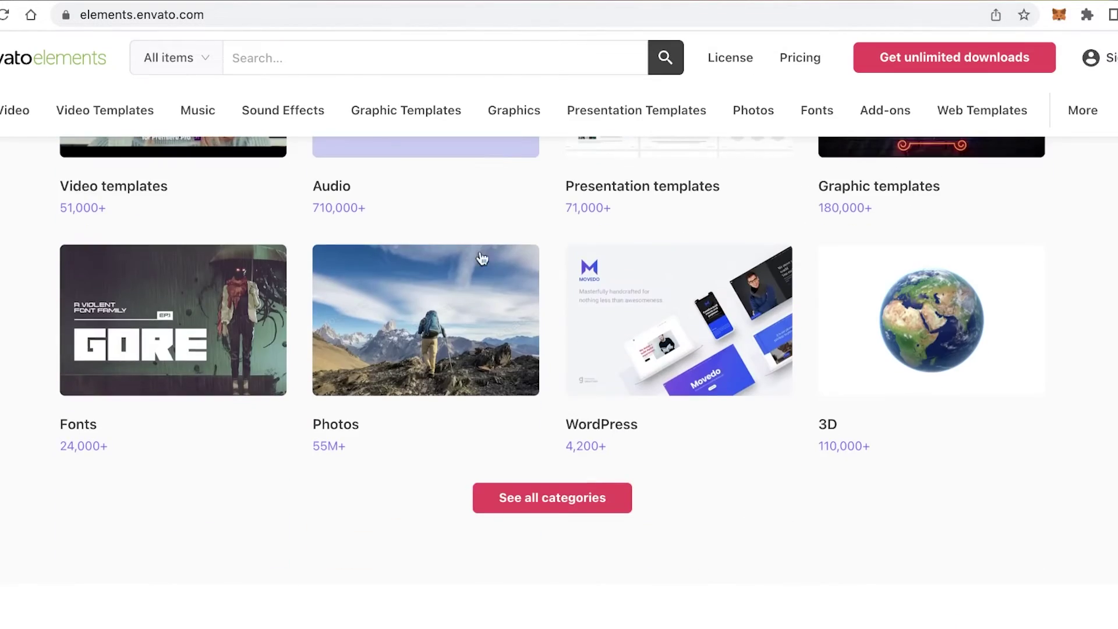
pyautogui.click(524, 4)
pyautogui.scroll(-5, 246, 455)
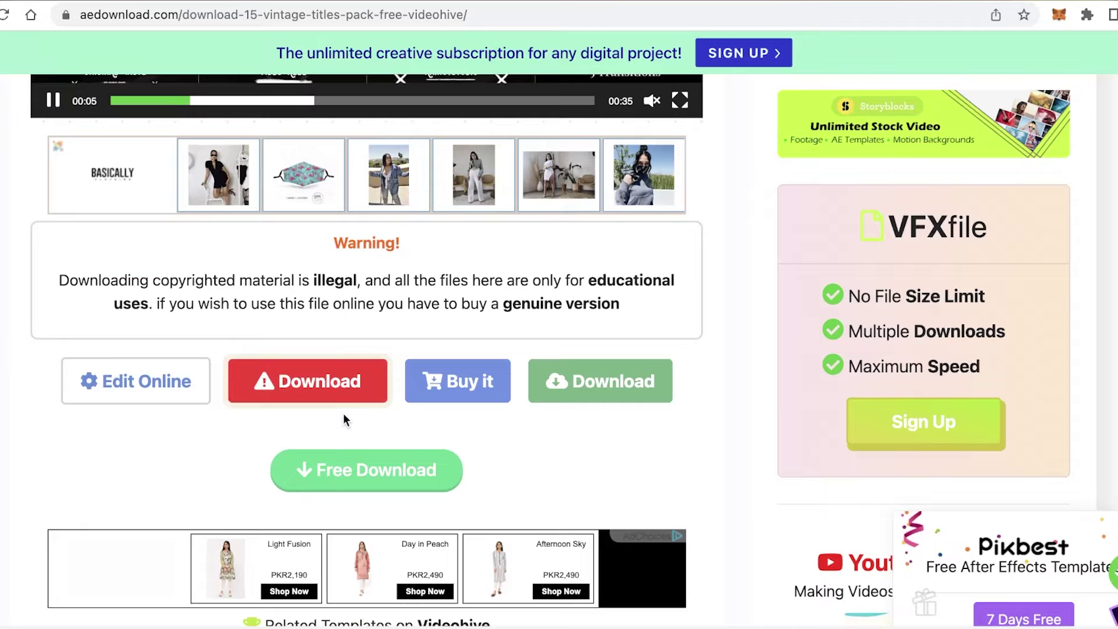
pyautogui.scroll(-6, 336, 476)
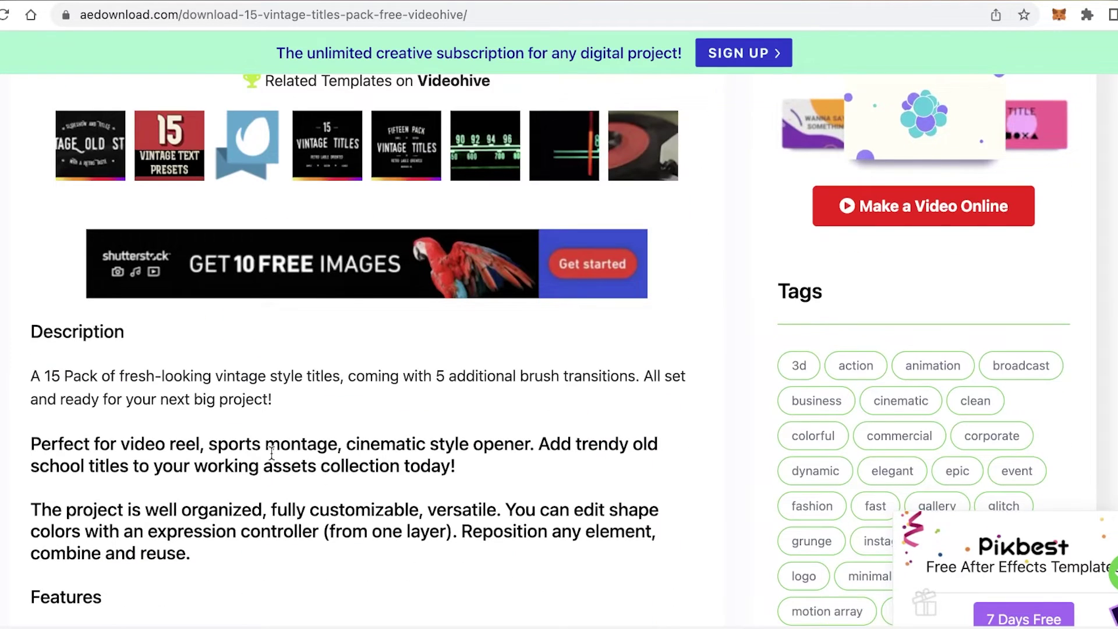